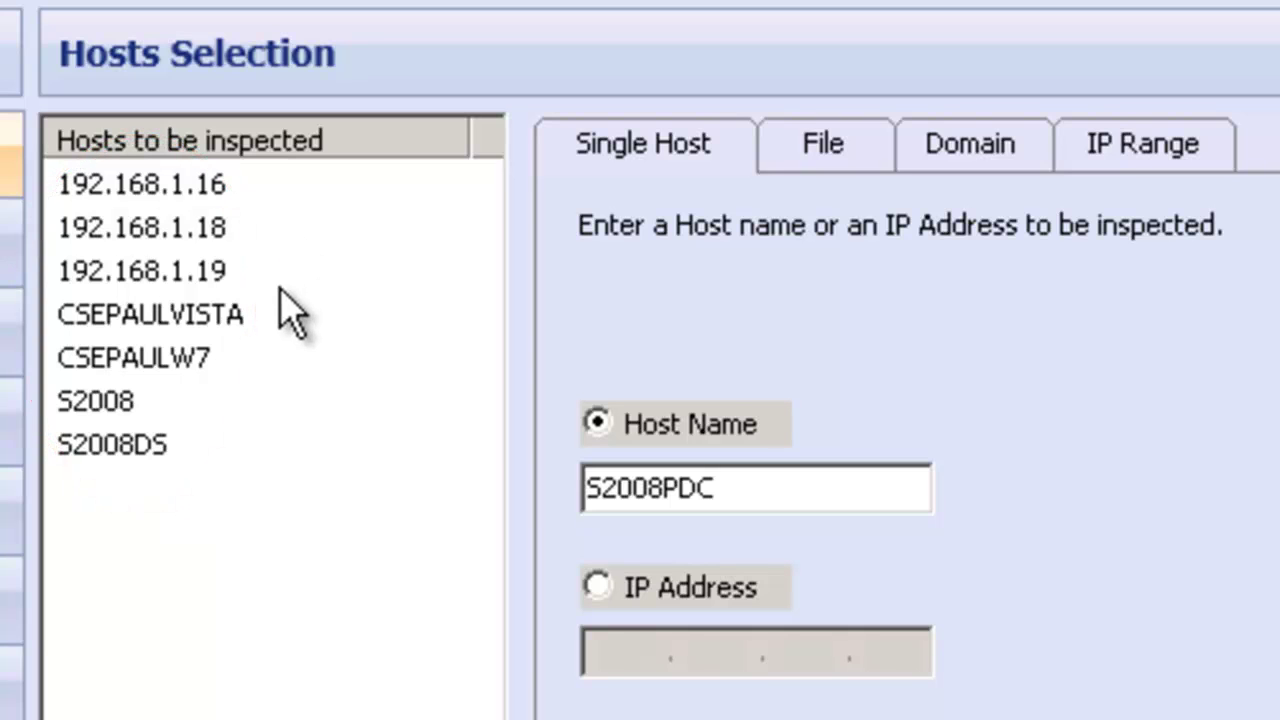
# Step: Review the host selection methods for a single IP address, a domain and an IP range
pyautogui.click(621, 584)
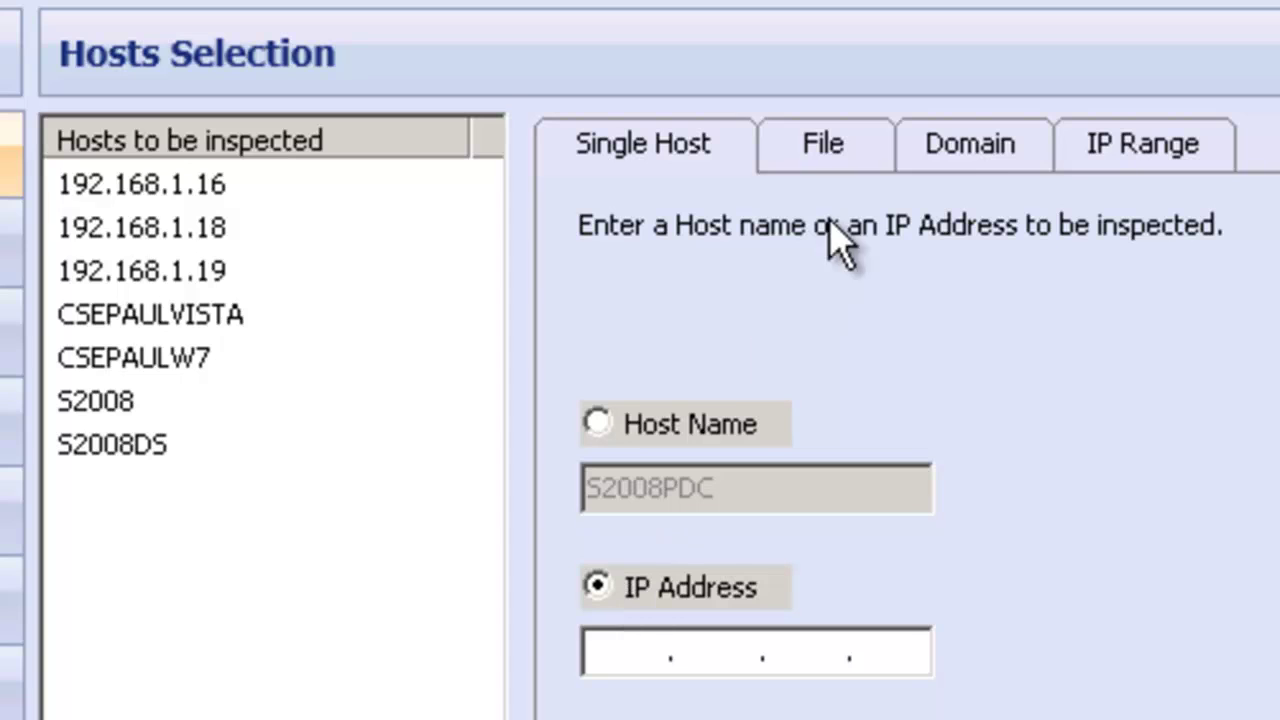
pyautogui.click(976, 170)
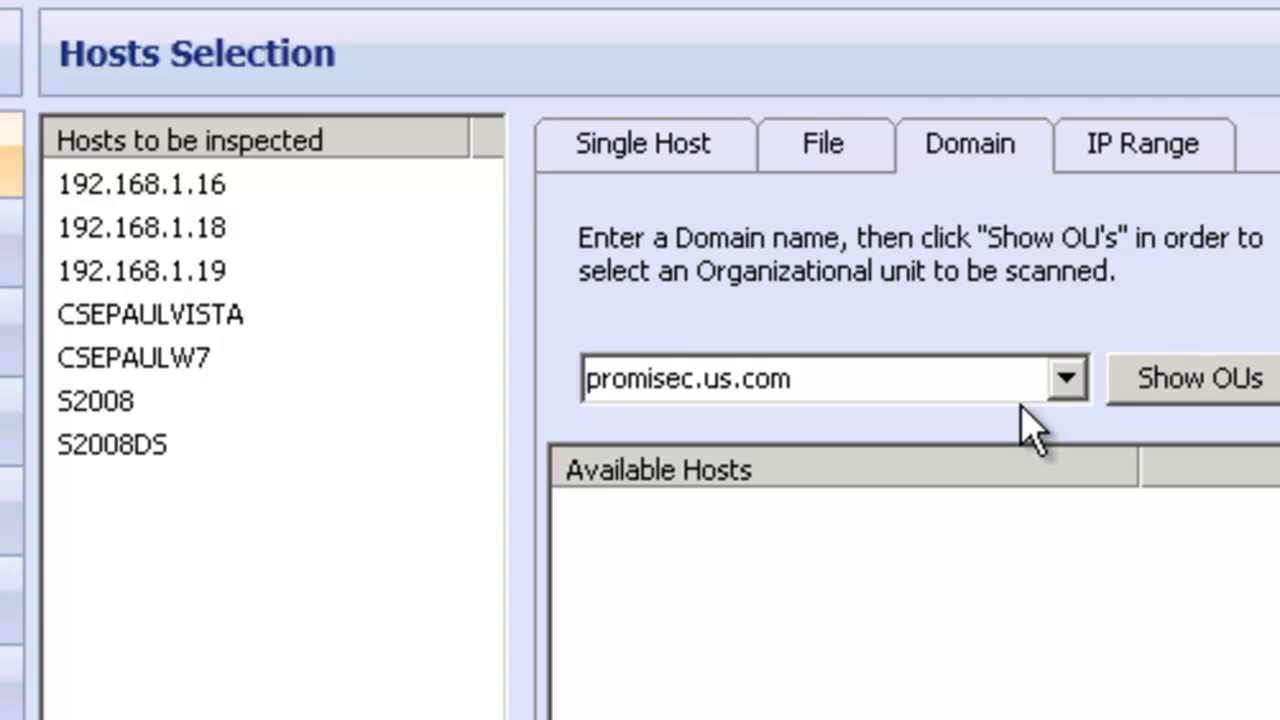
pyautogui.click(1157, 166)
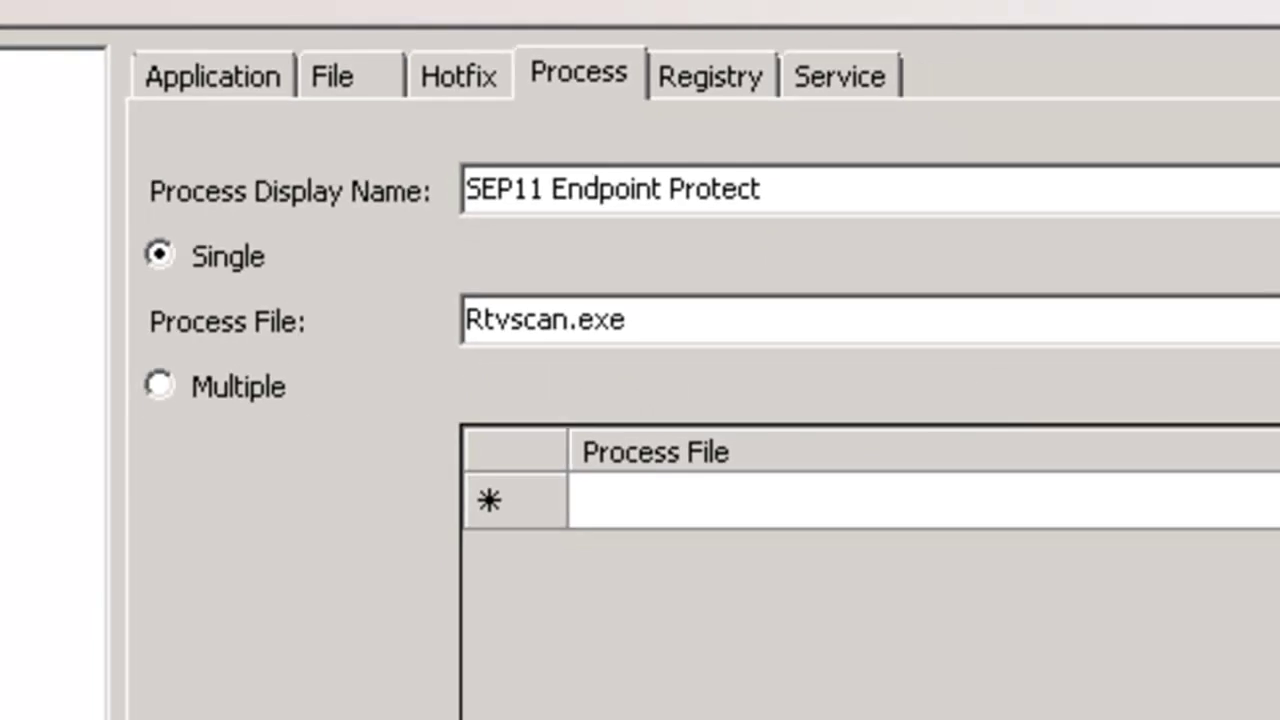
# Step: Review the user-defined SEP11 process items from SEP11 Event through SEP11 Settings Mgr and their process files
pyautogui.click(132, 127)
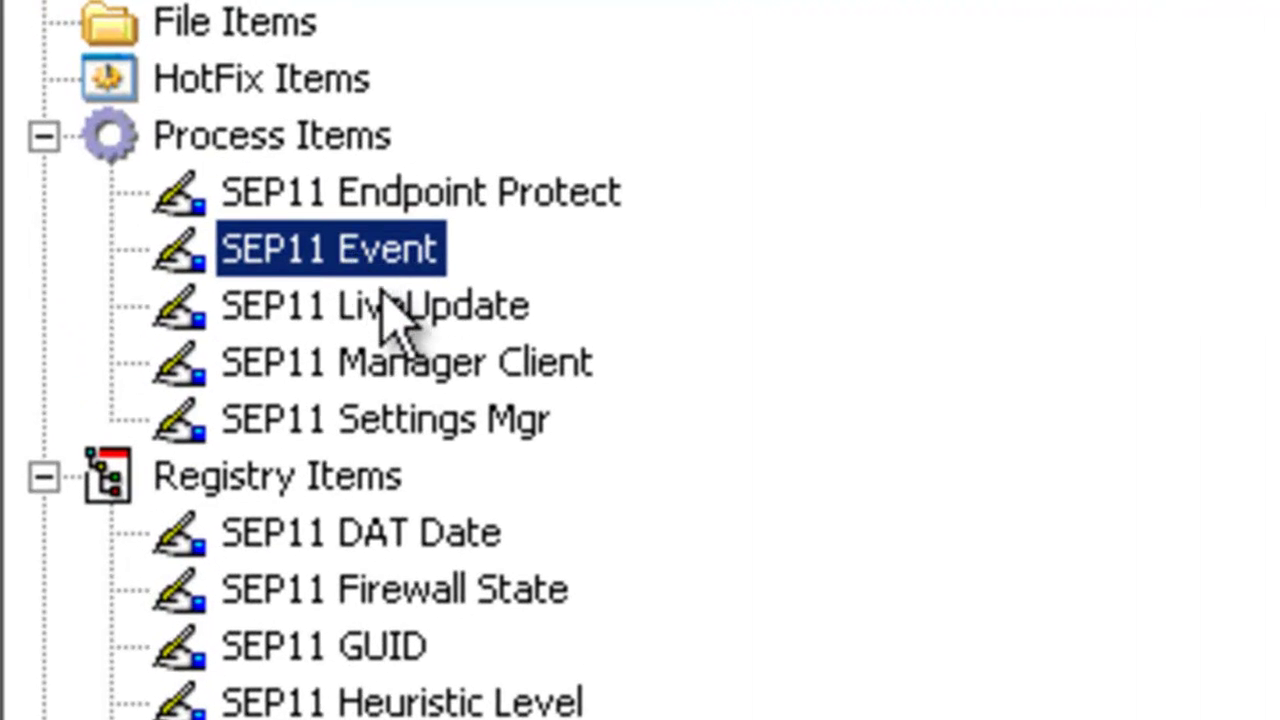
pyautogui.click(393, 306)
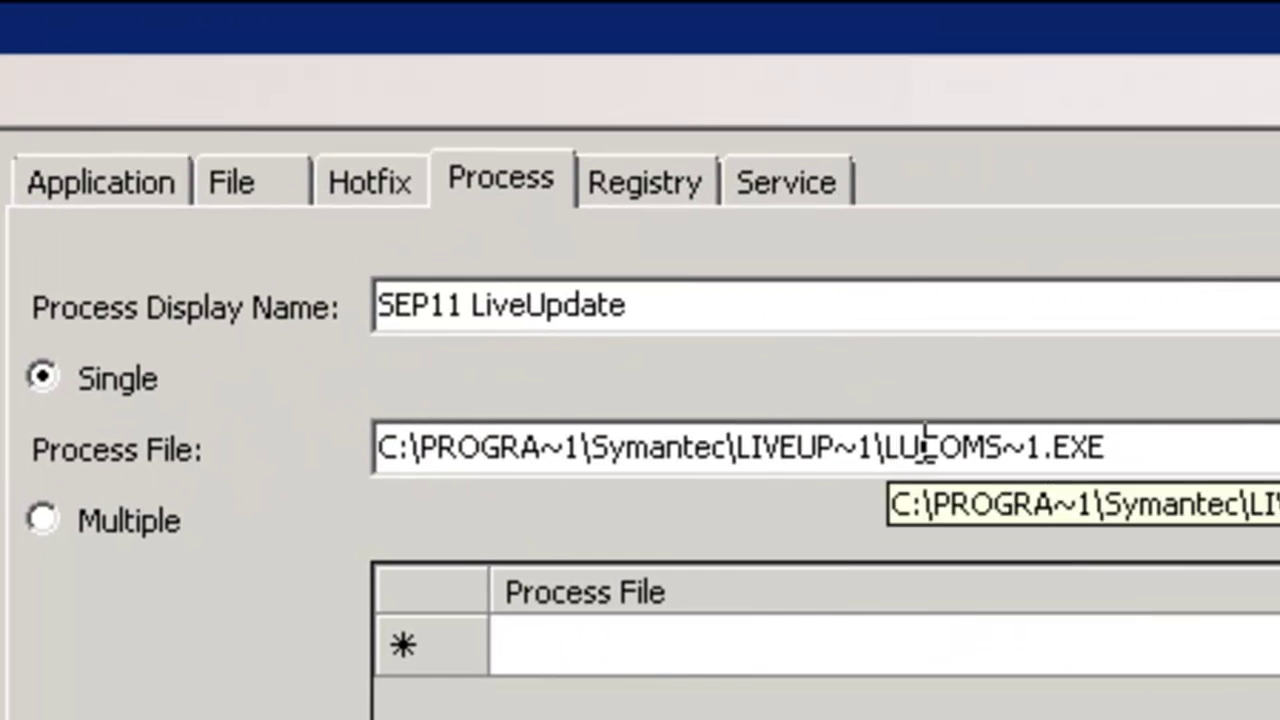
pyautogui.press('Down')
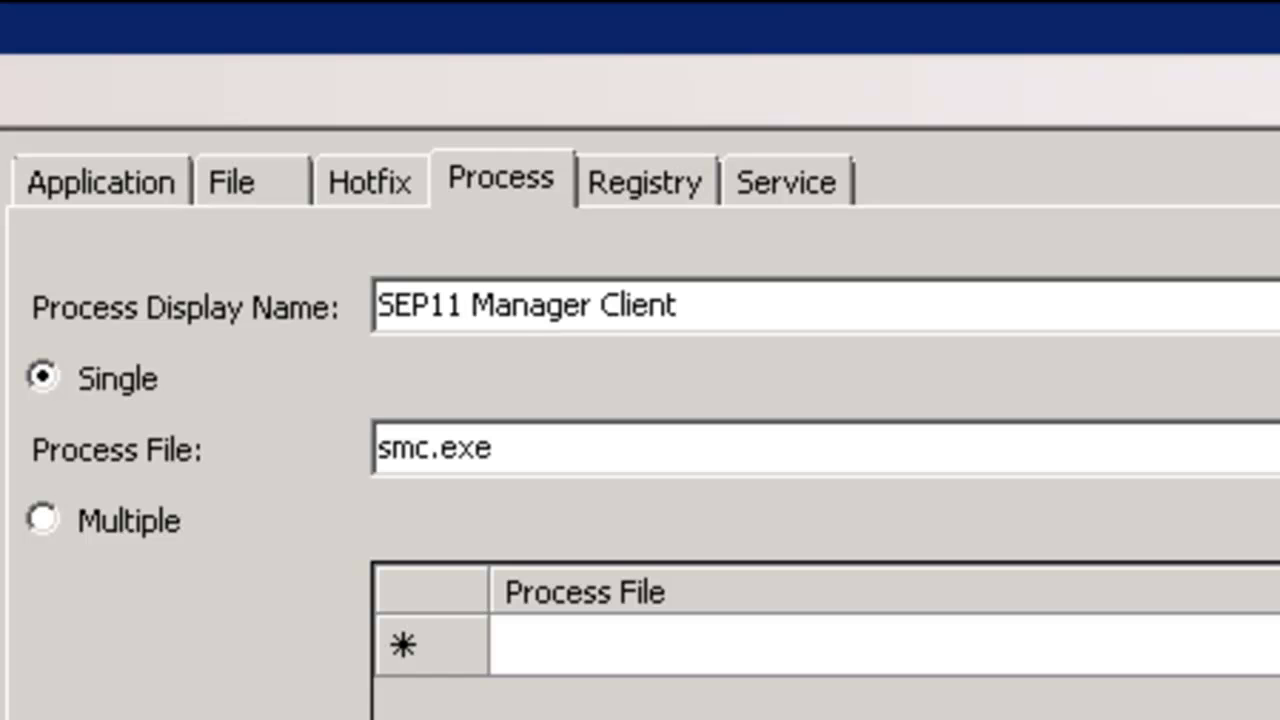
pyautogui.press('Down')
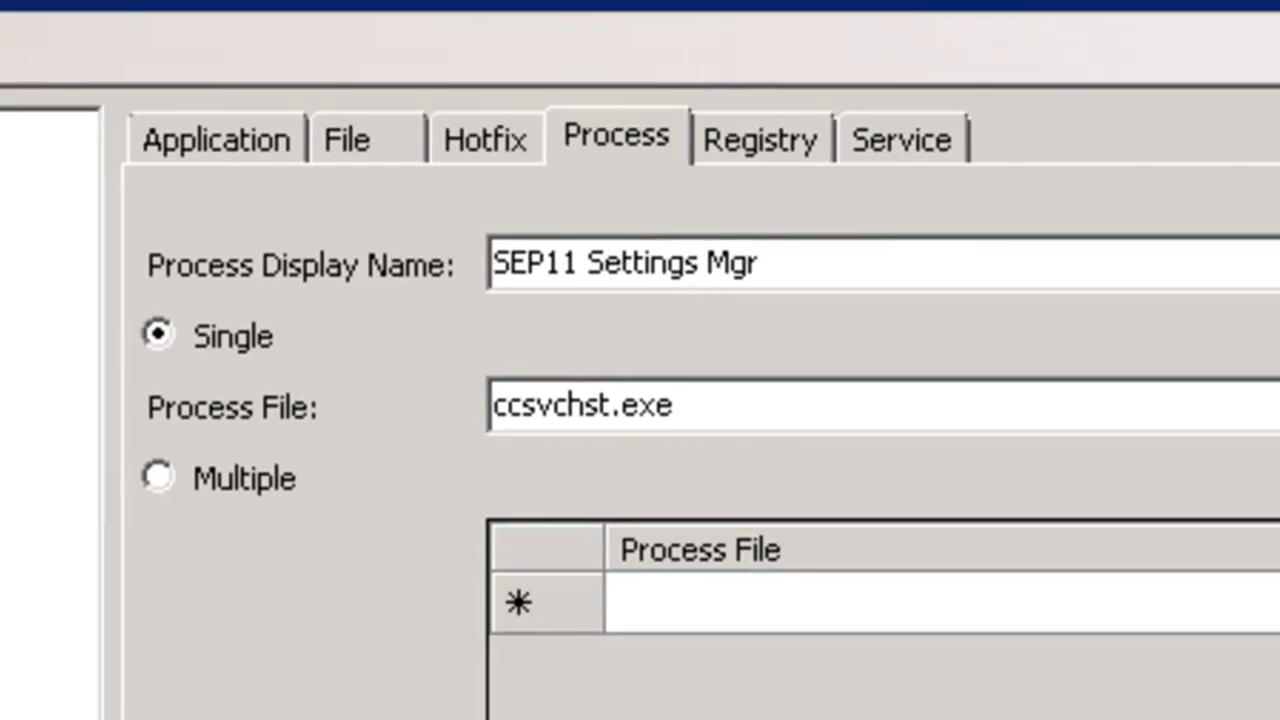
# Step: Display the SEP11 DAT Date registry item and open the user-defined Scan Objects Editor
pyautogui.click(150, 278)
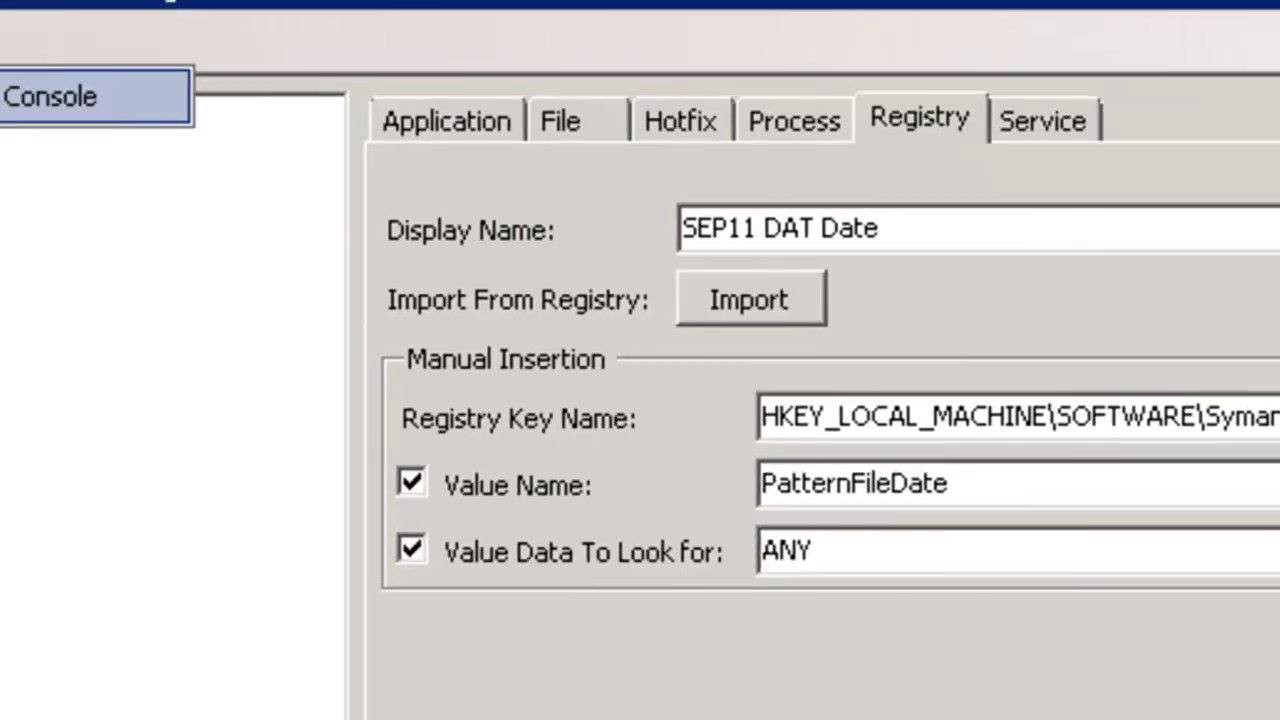
pyautogui.click(300, 46)
pyautogui.moveTo(326, 100)
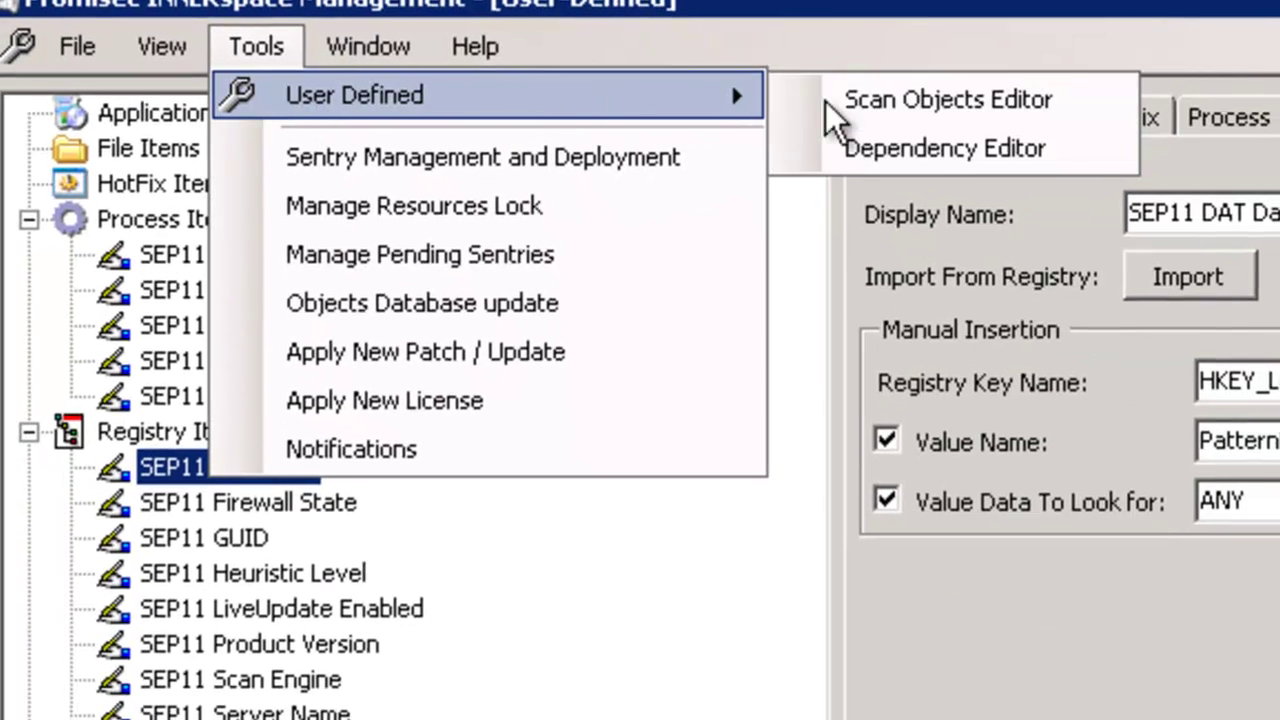
pyautogui.click(930, 98)
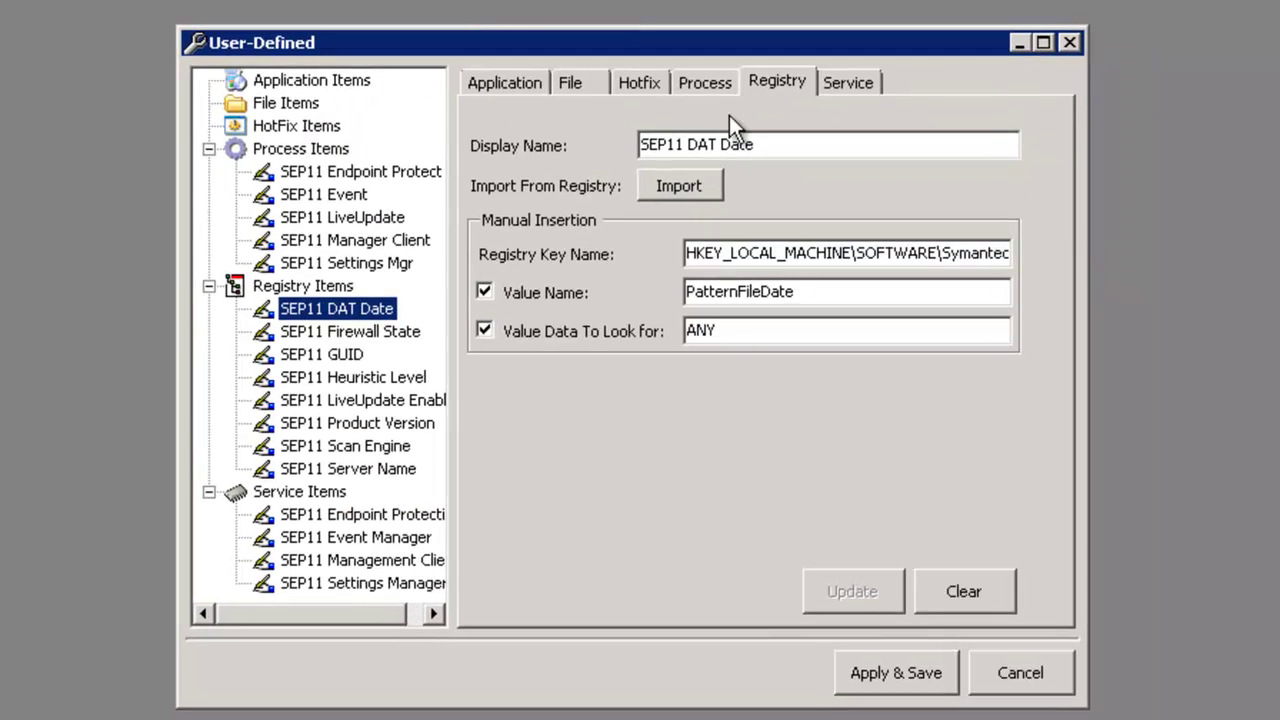
# Step: Start a registry import for the SEP11 DAT Date item and expand HKEY_LOCAL_MACHINE\SOFTWARE\Symantec
pyautogui.click(690, 194)
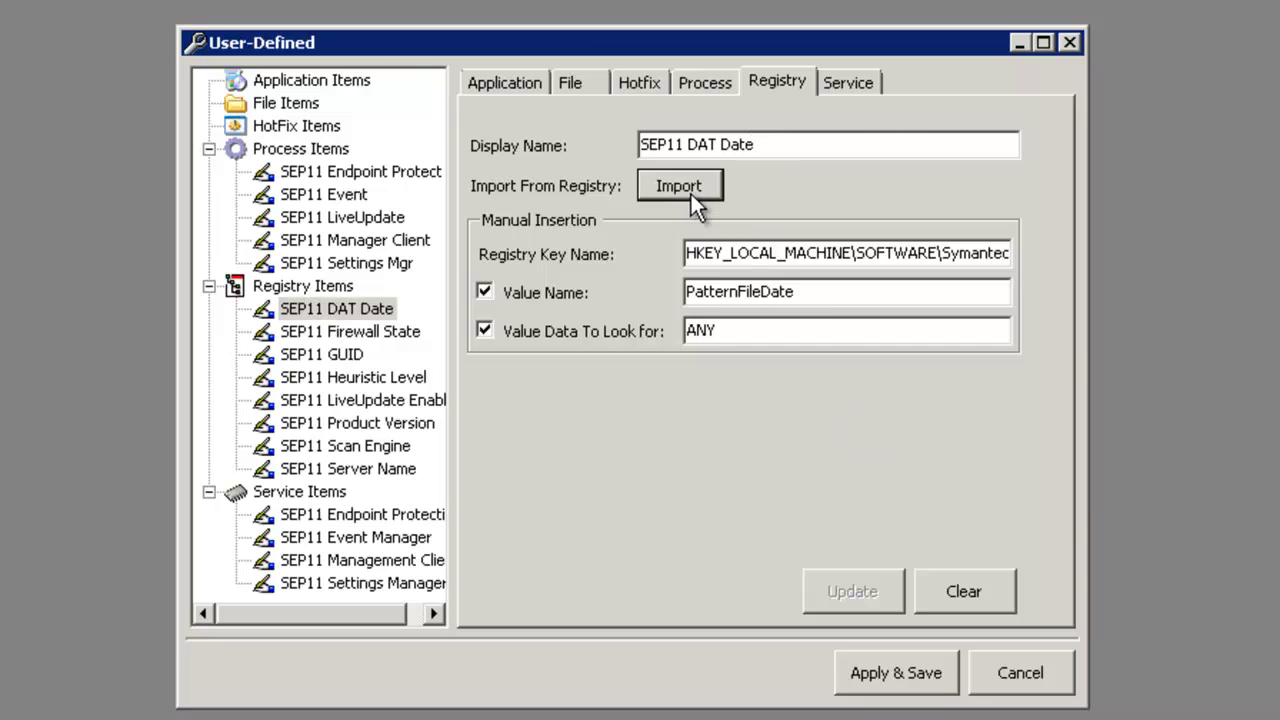
pyautogui.click(143, 124)
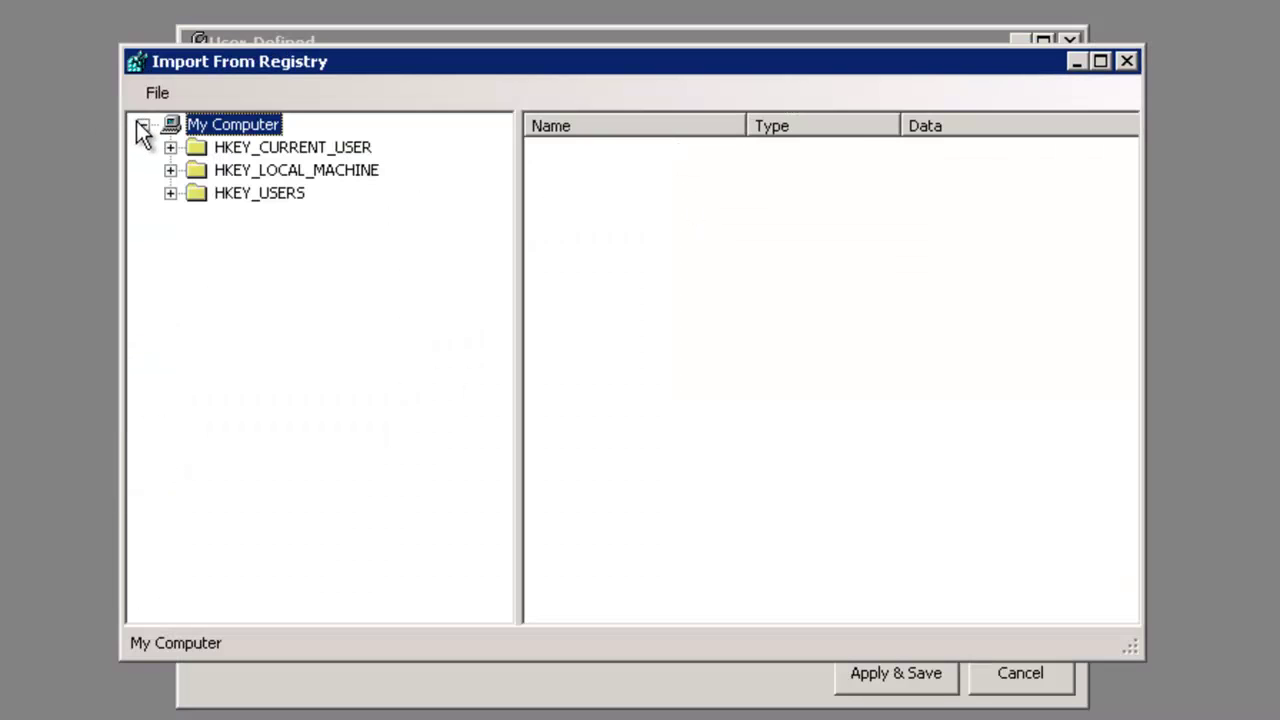
pyautogui.click(170, 170)
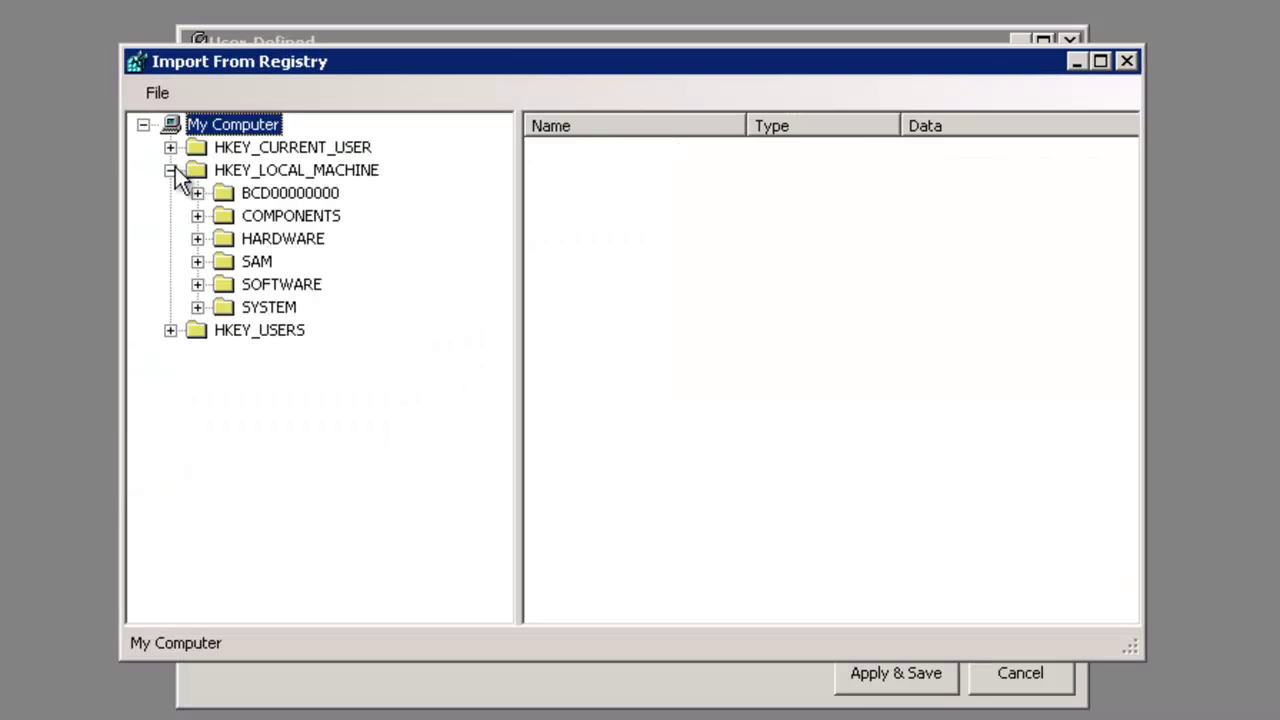
pyautogui.click(199, 284)
pyautogui.scroll(-3, 366, 400)
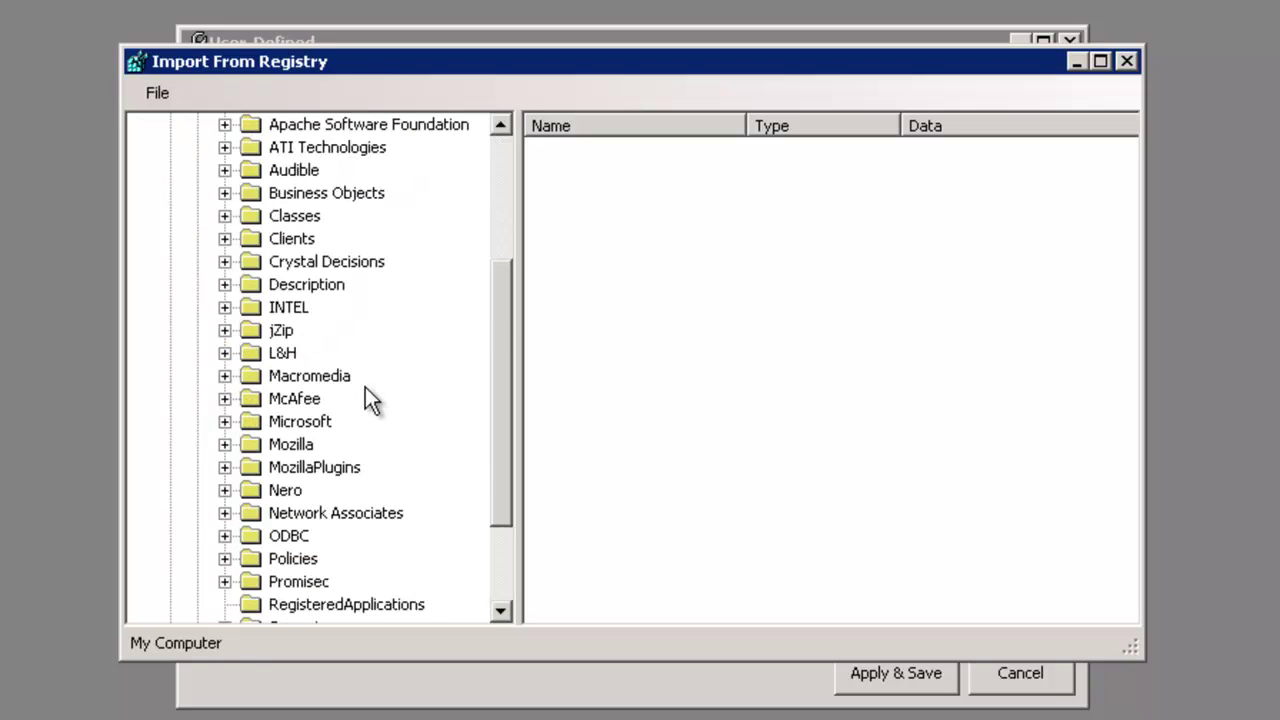
pyautogui.click(320, 497)
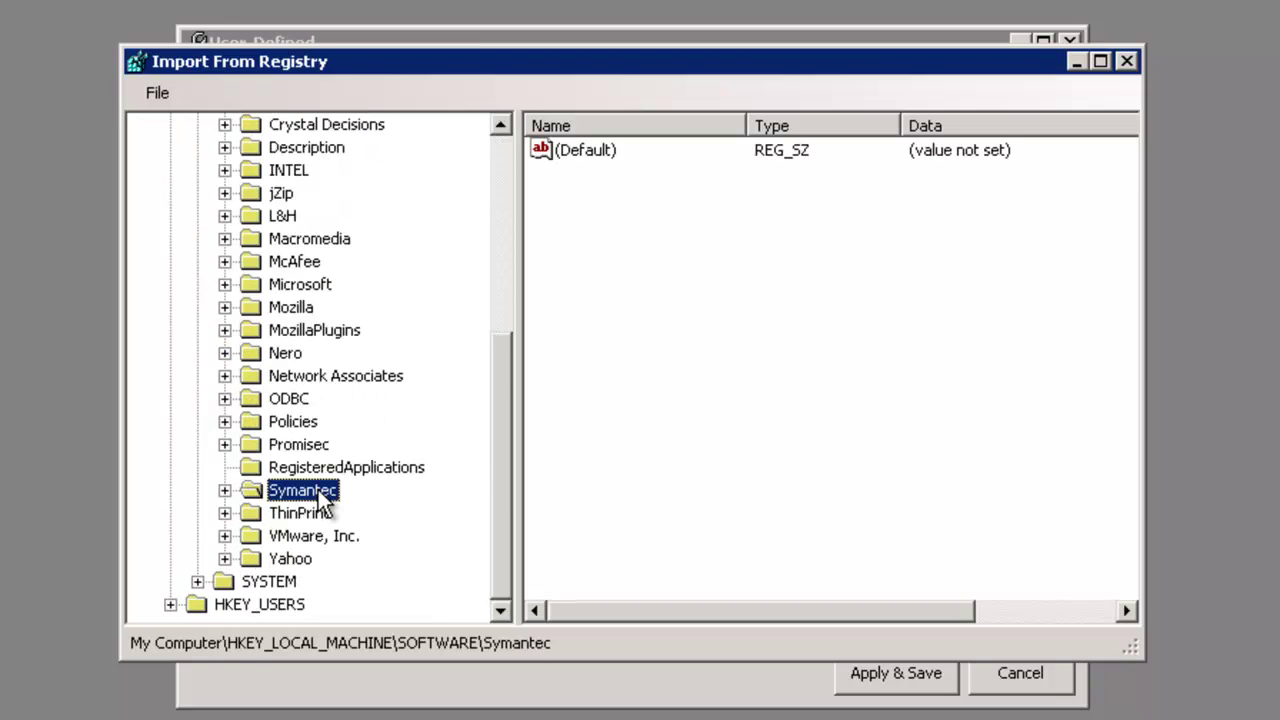
pyautogui.click(225, 490)
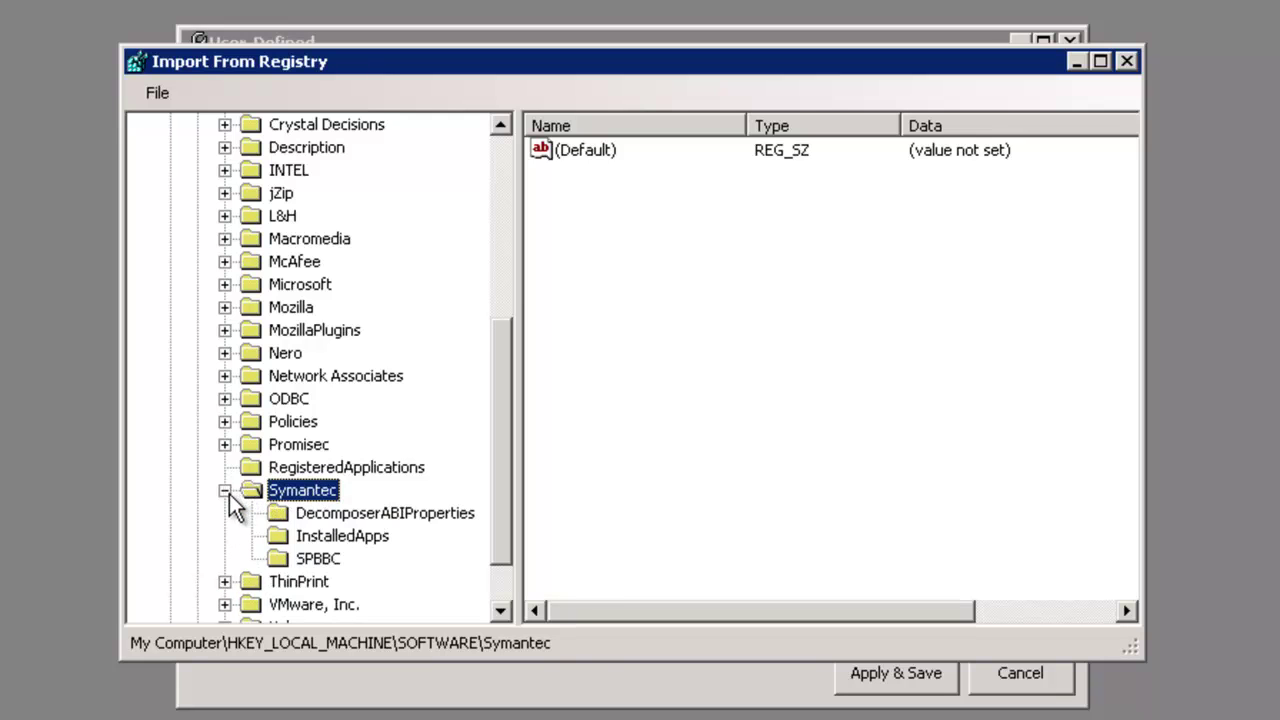
# Step: Examine the values stored in the InstalledApps, SPBBC and DecomposerABIProperties subkeys of Symantec
pyautogui.click(322, 538)
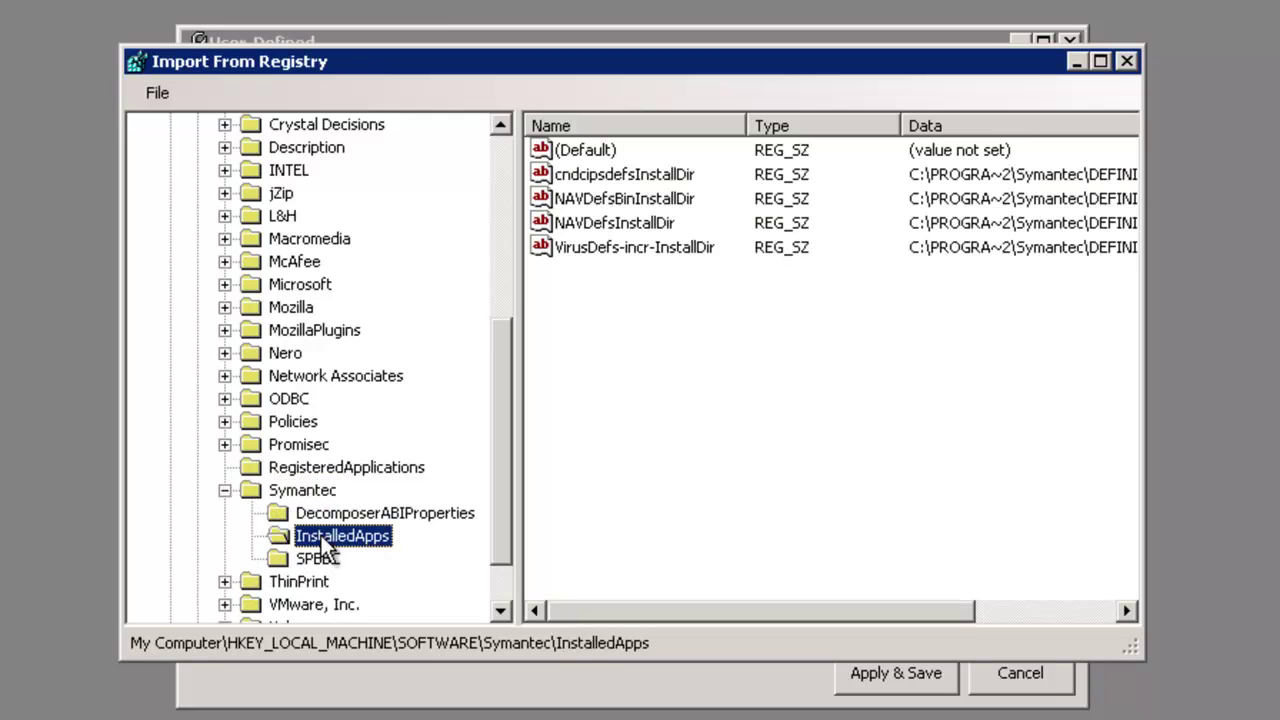
pyautogui.click(331, 562)
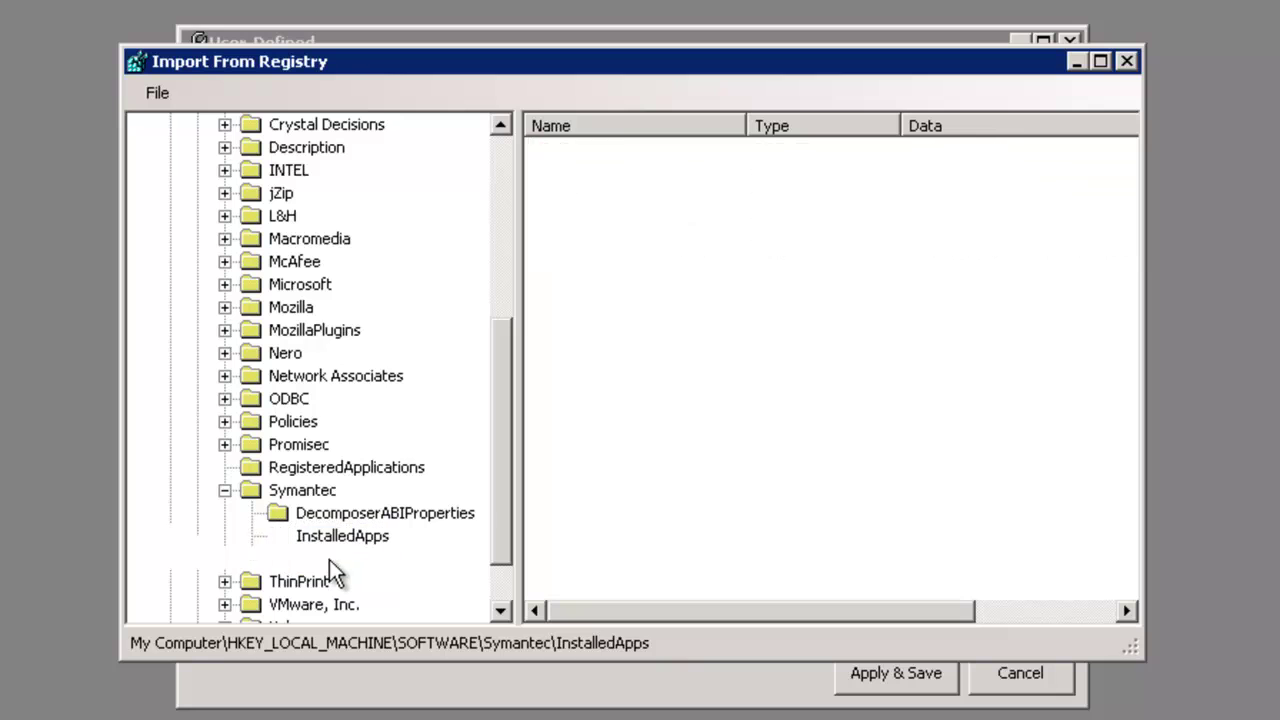
pyautogui.click(338, 512)
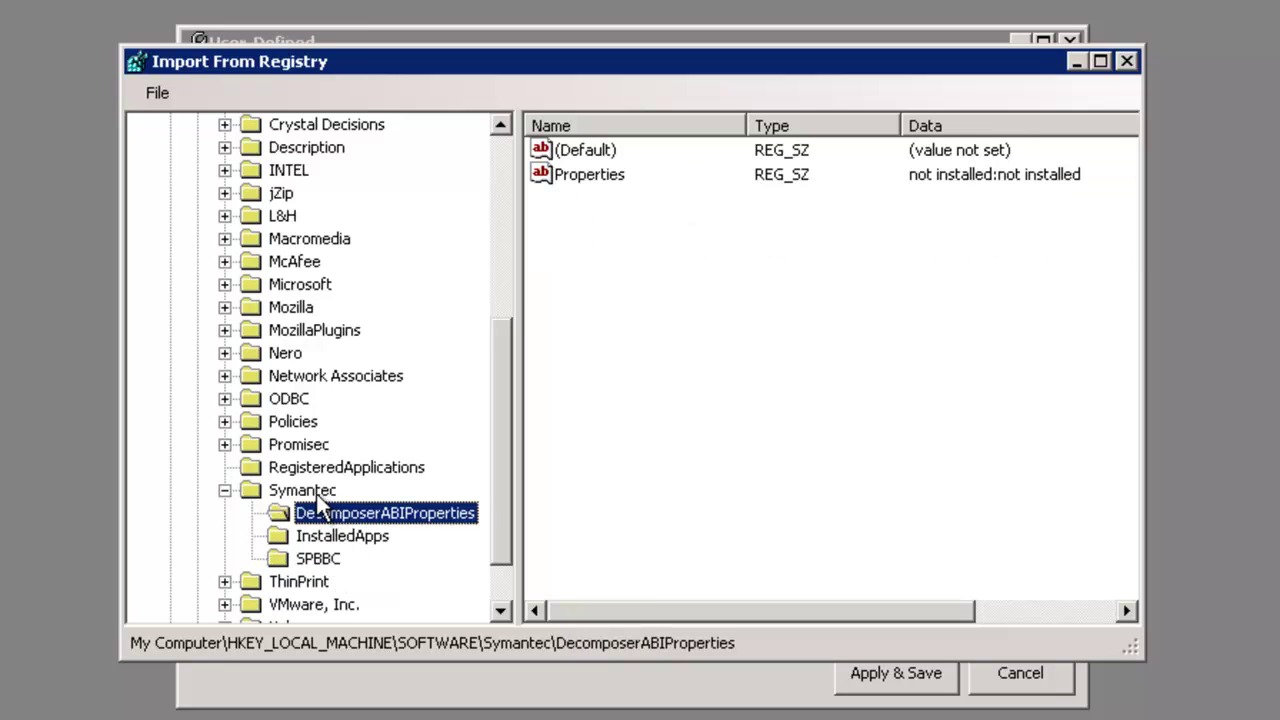
pyautogui.click(310, 492)
pyautogui.click(320, 515)
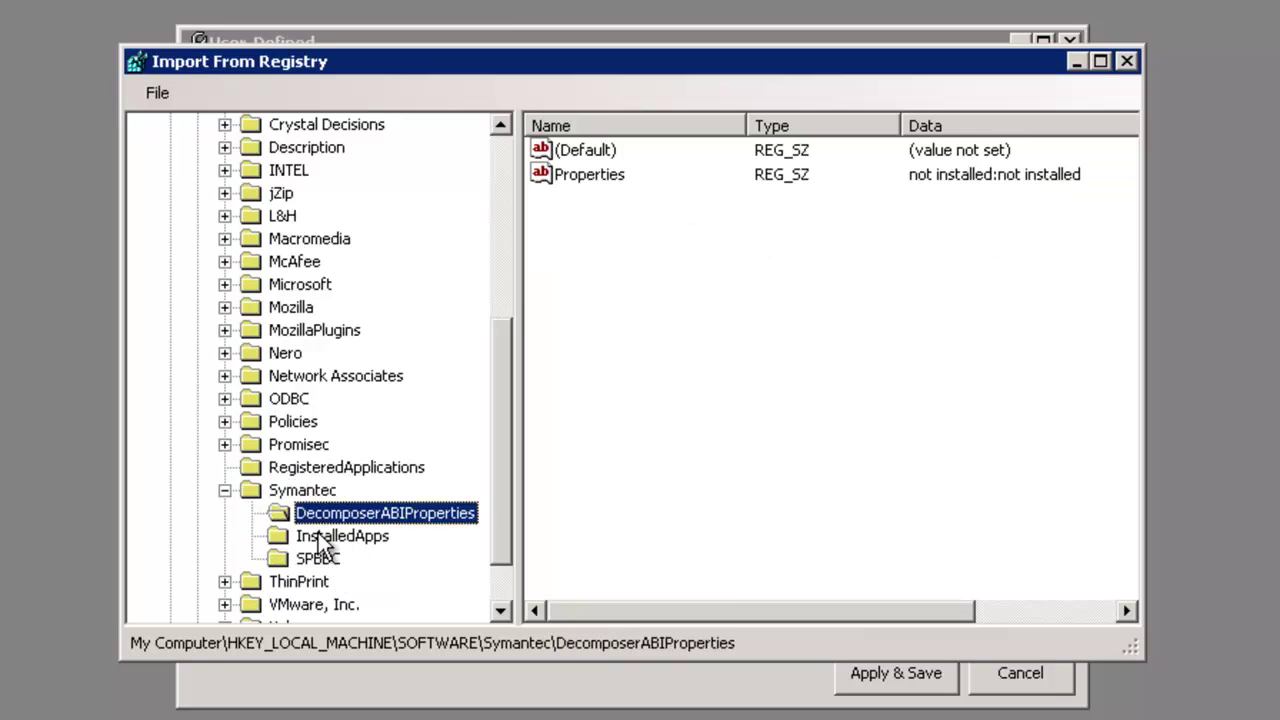
# Step: Import the VirusDefs-incr-InstallDir value from the InstalledApps key into the SEP11 DAT Date item
pyautogui.click(325, 537)
pyautogui.click(591, 250)
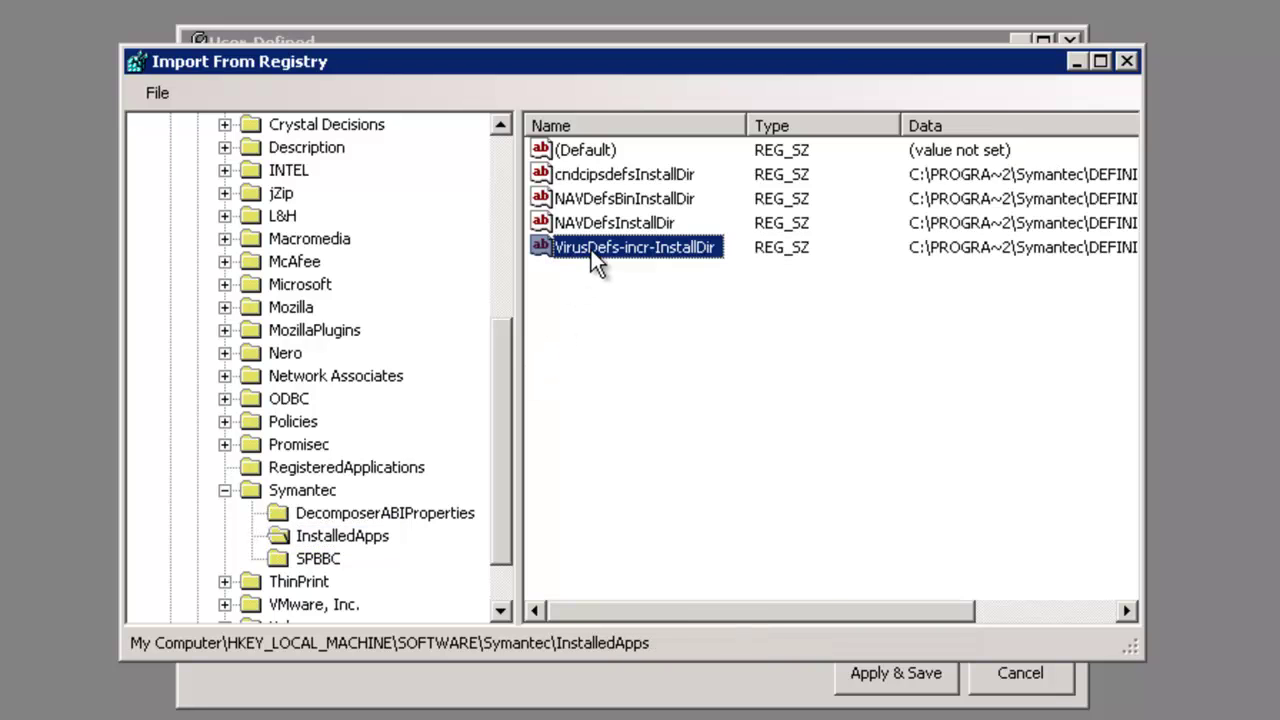
pyautogui.rightClick(591, 250)
pyautogui.click(691, 301)
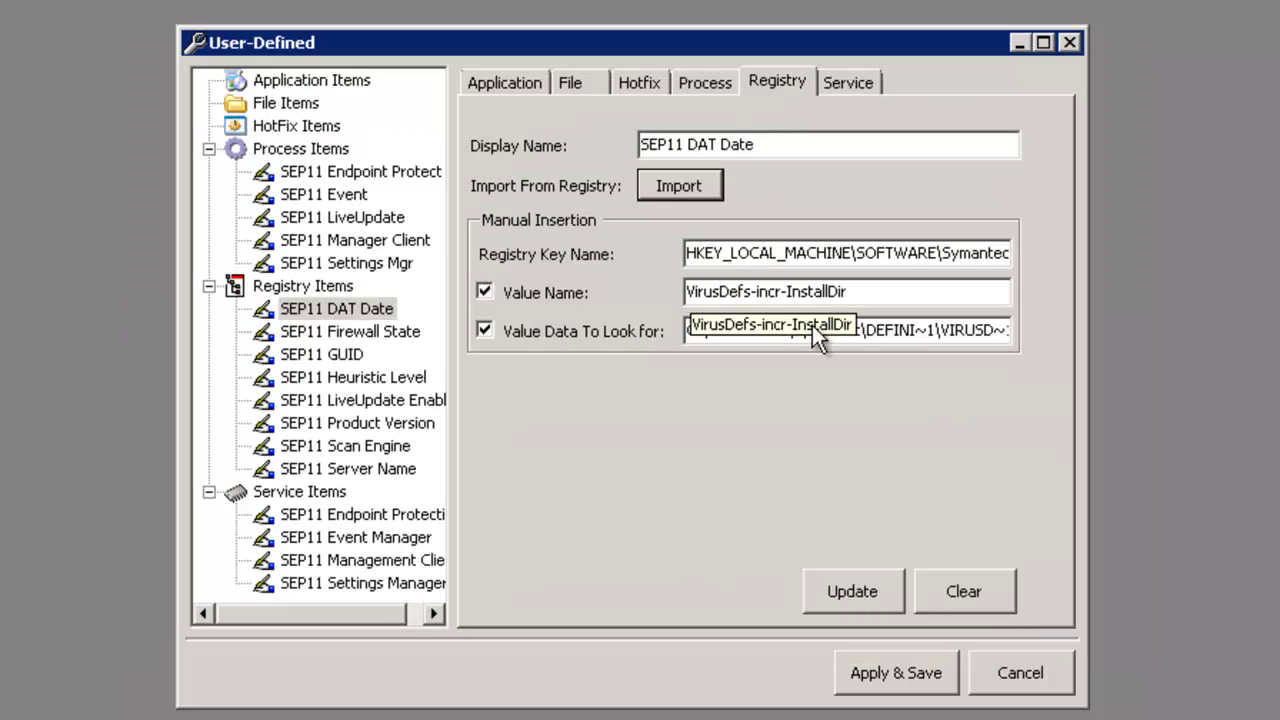
# Step: Set the value data to look for to ANY and save the changes to the SEP11 DAT Date item
pyautogui.click(962, 331)
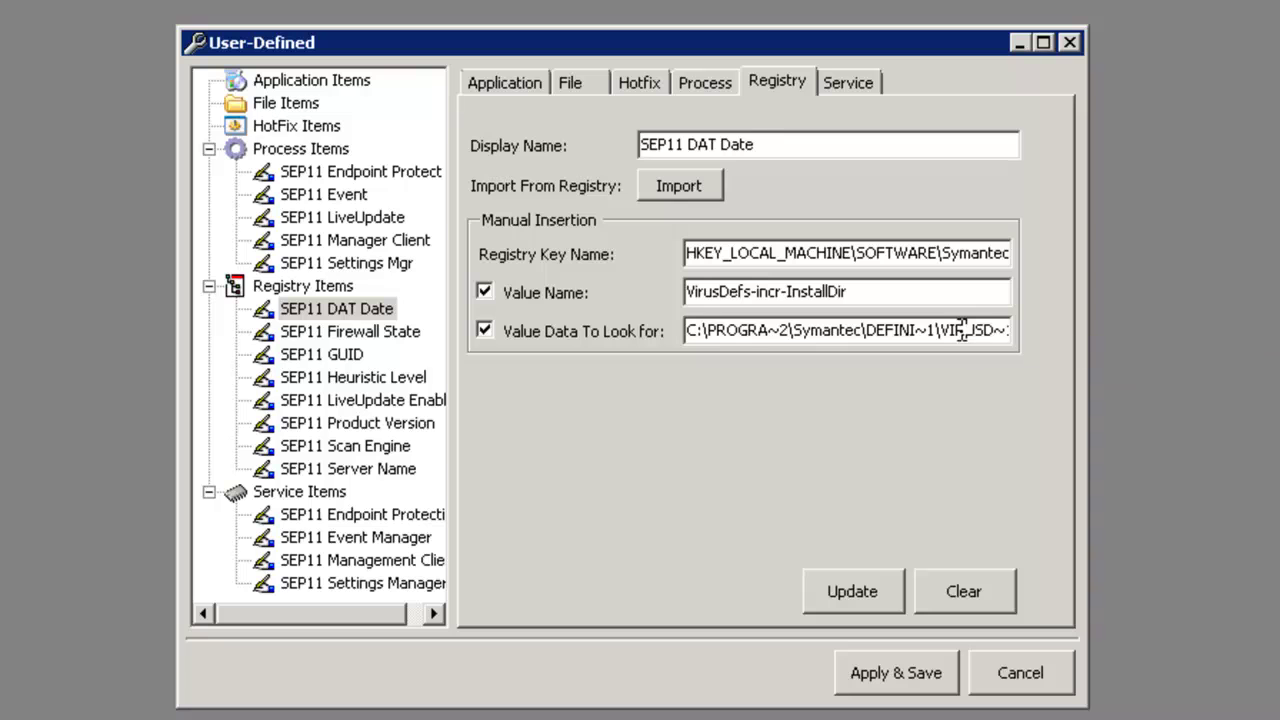
pyautogui.press('End')
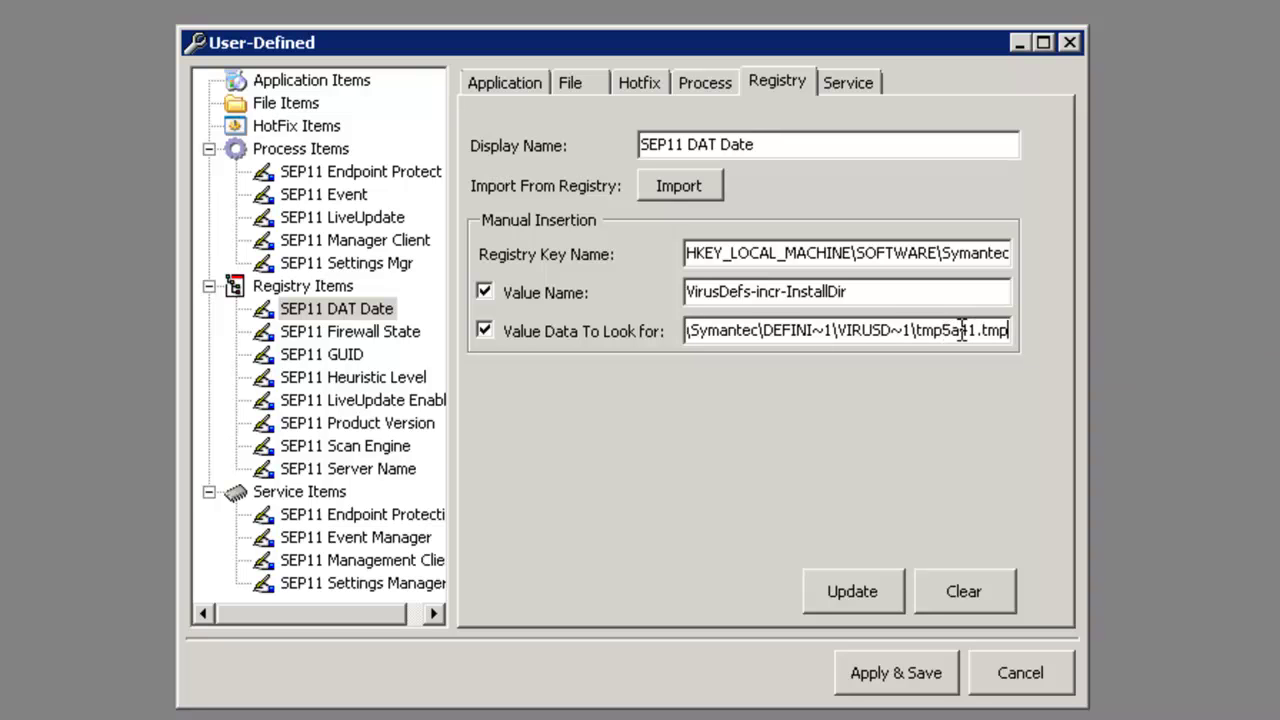
pyautogui.press('BackSpace')
pyautogui.press('BackSpace')
pyautogui.press('BackSpace')
pyautogui.press('BackSpace')
pyautogui.press('BackSpace')
pyautogui.press('BackSpace')
pyautogui.press('BackSpace')
pyautogui.press('BackSpace')
pyautogui.press('BackSpace')
pyautogui.press('BackSpace')
pyautogui.press('BackSpace')
pyautogui.press('BackSpace')
pyautogui.press('BackSpace')
pyautogui.press('BackSpace')
pyautogui.press('BackSpace')
pyautogui.press('BackSpace')
pyautogui.press('BackSpace')
pyautogui.press('BackSpace')
pyautogui.press('BackSpace')
pyautogui.press('BackSpace')
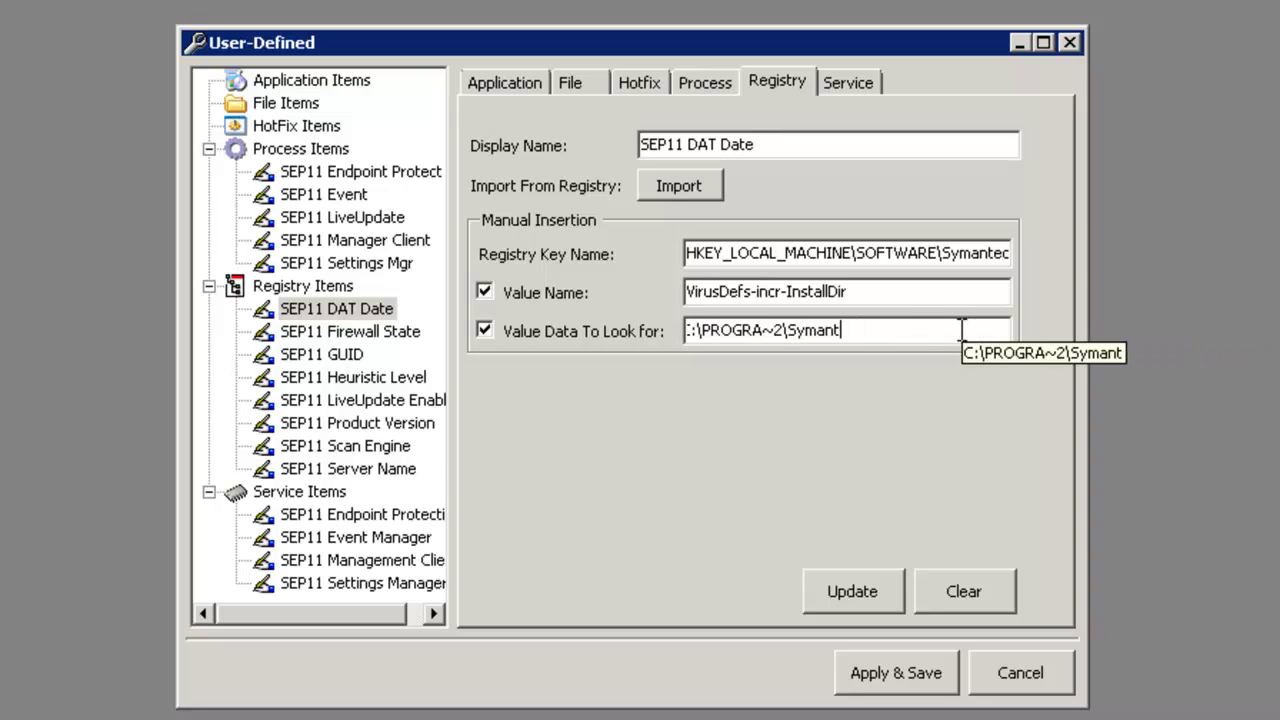
pyautogui.press('BackSpace')
pyautogui.press('BackSpace')
pyautogui.press('BackSpace')
pyautogui.press('BackSpace')
pyautogui.write('ANY')
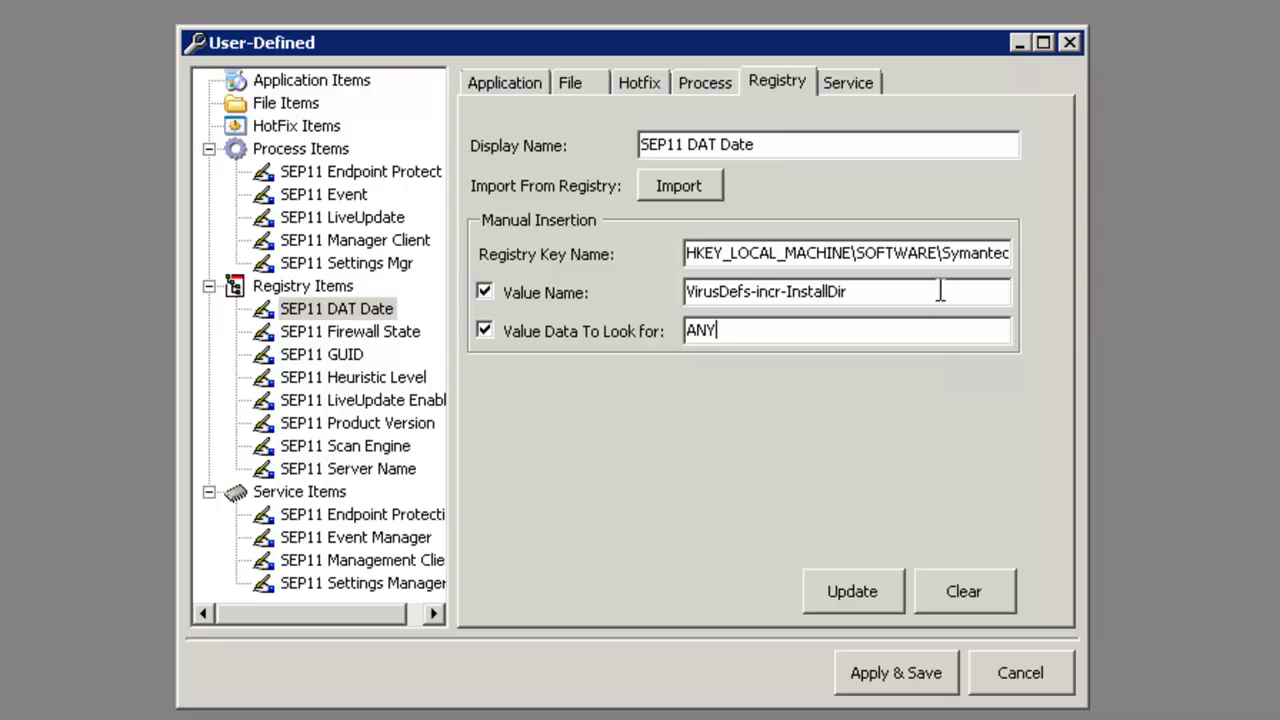
pyautogui.click(360, 335)
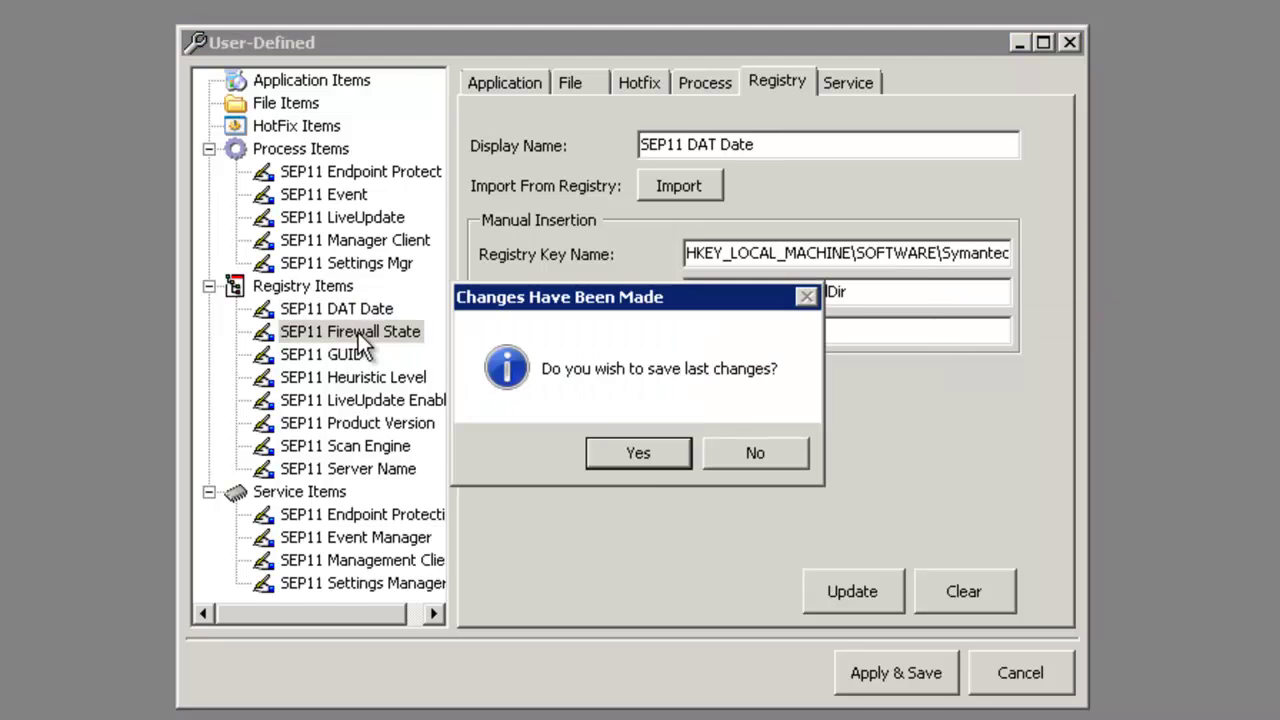
pyautogui.click(638, 456)
# Step: Review the definitions of the SEP11 registry items from GUID through Server Name, including value names and data
pyautogui.click(341, 355)
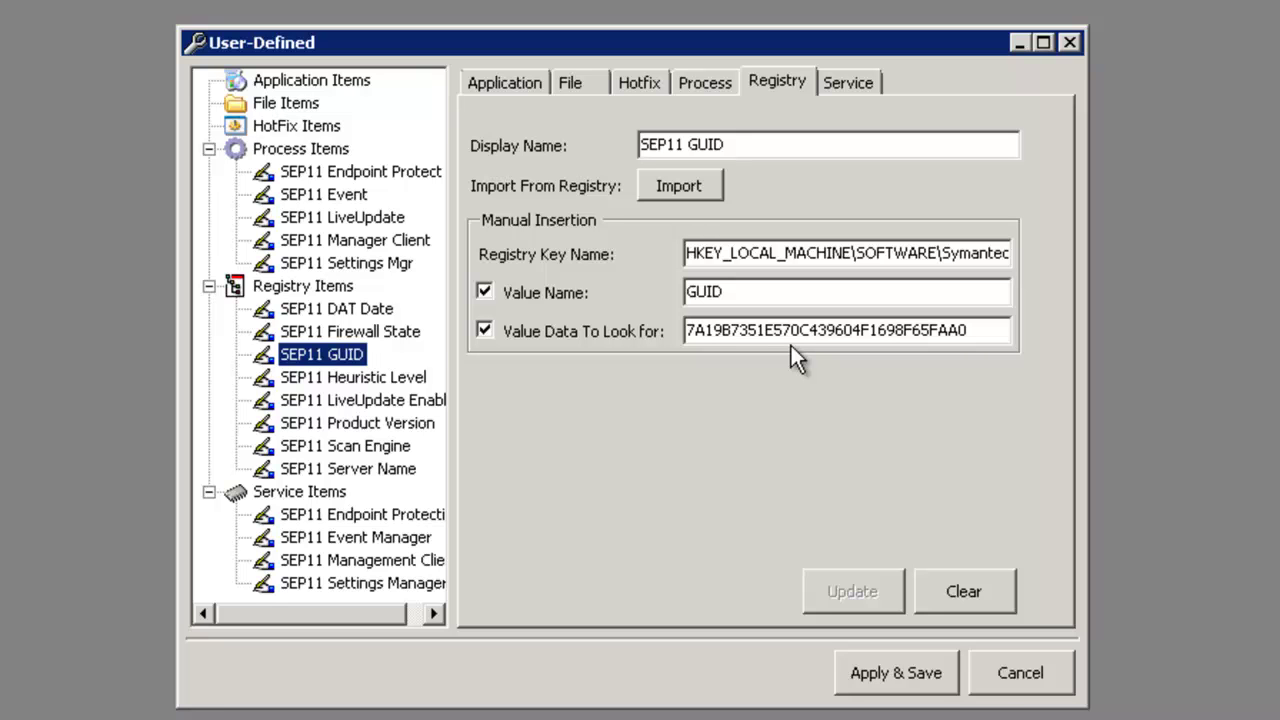
pyautogui.click(372, 381)
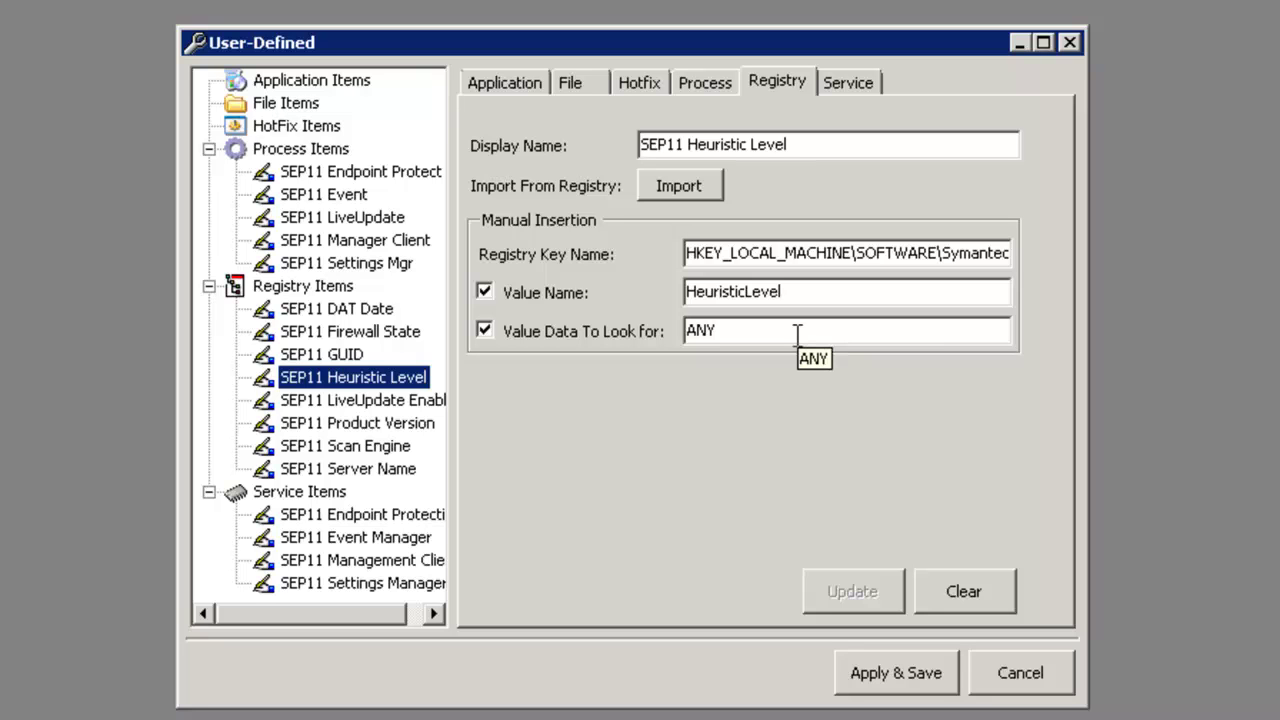
pyautogui.click(412, 400)
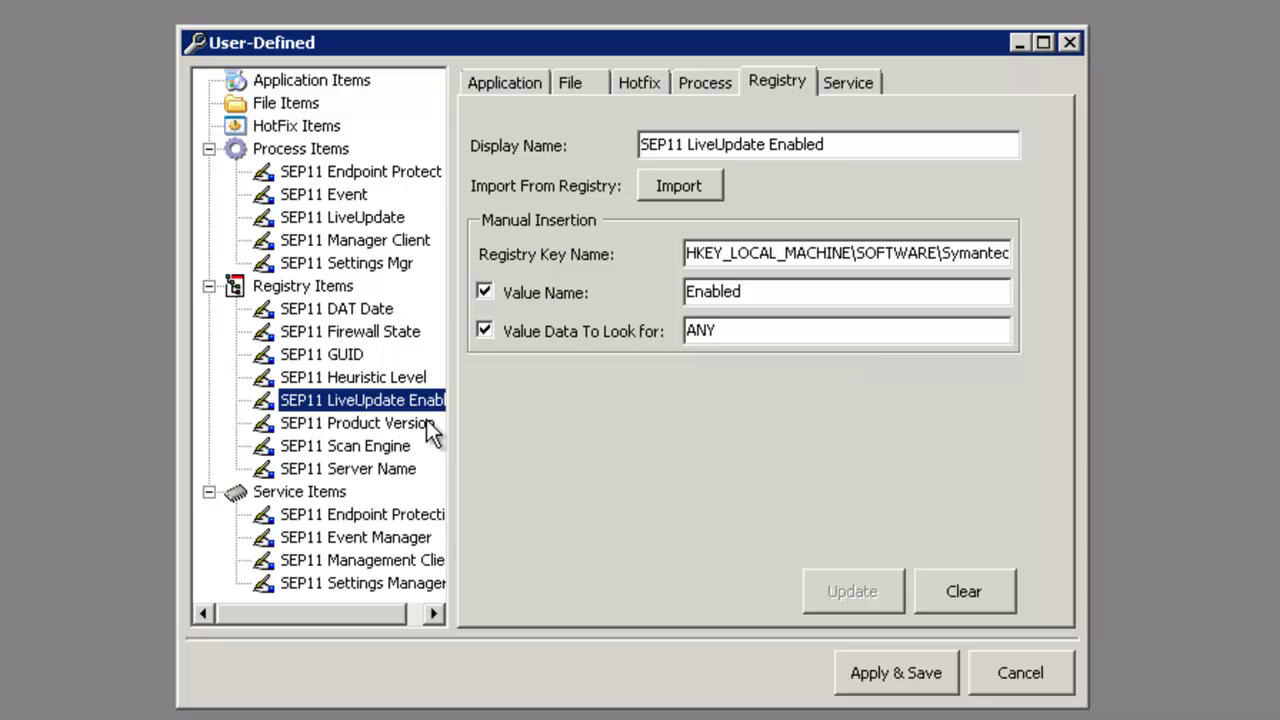
pyautogui.click(426, 422)
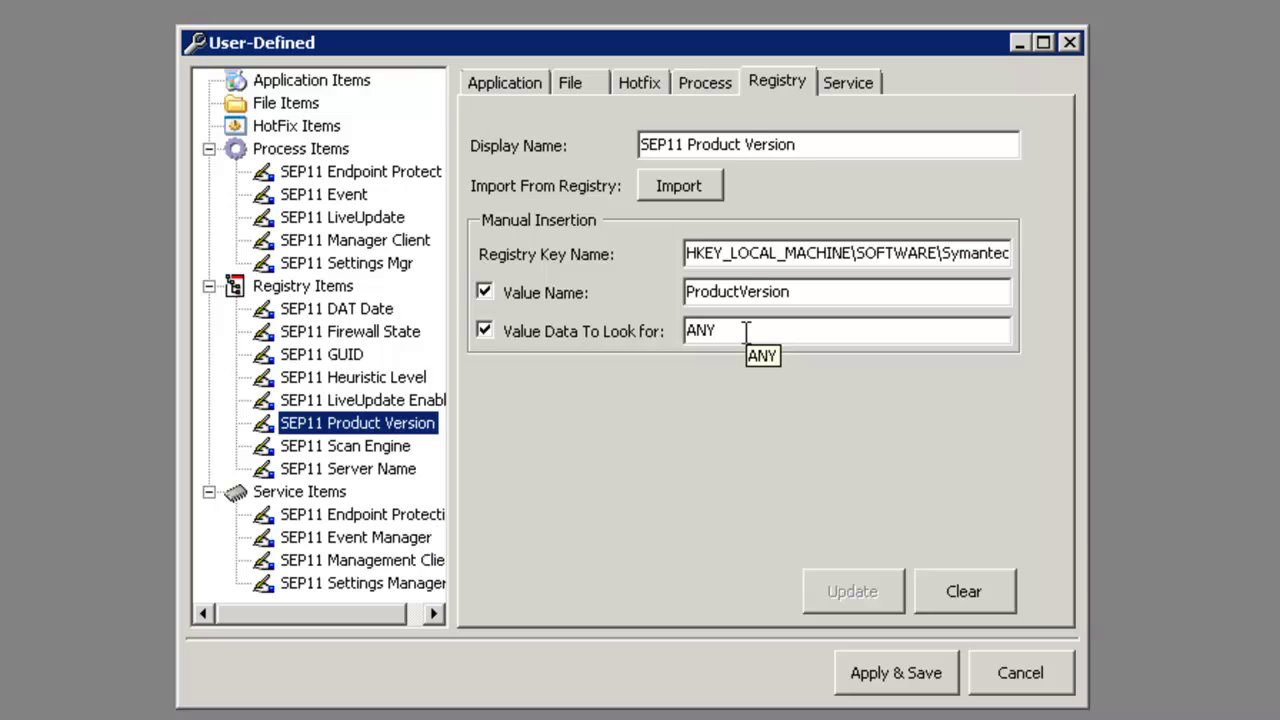
pyautogui.click(375, 450)
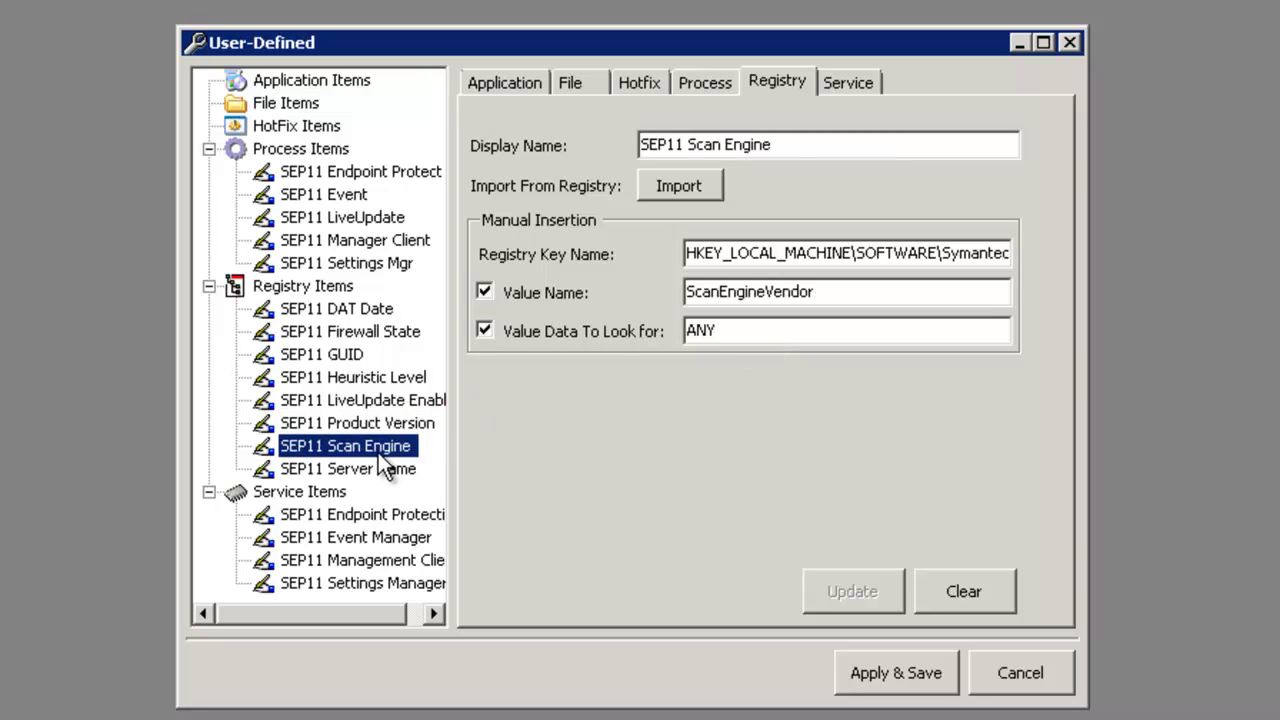
pyautogui.click(378, 470)
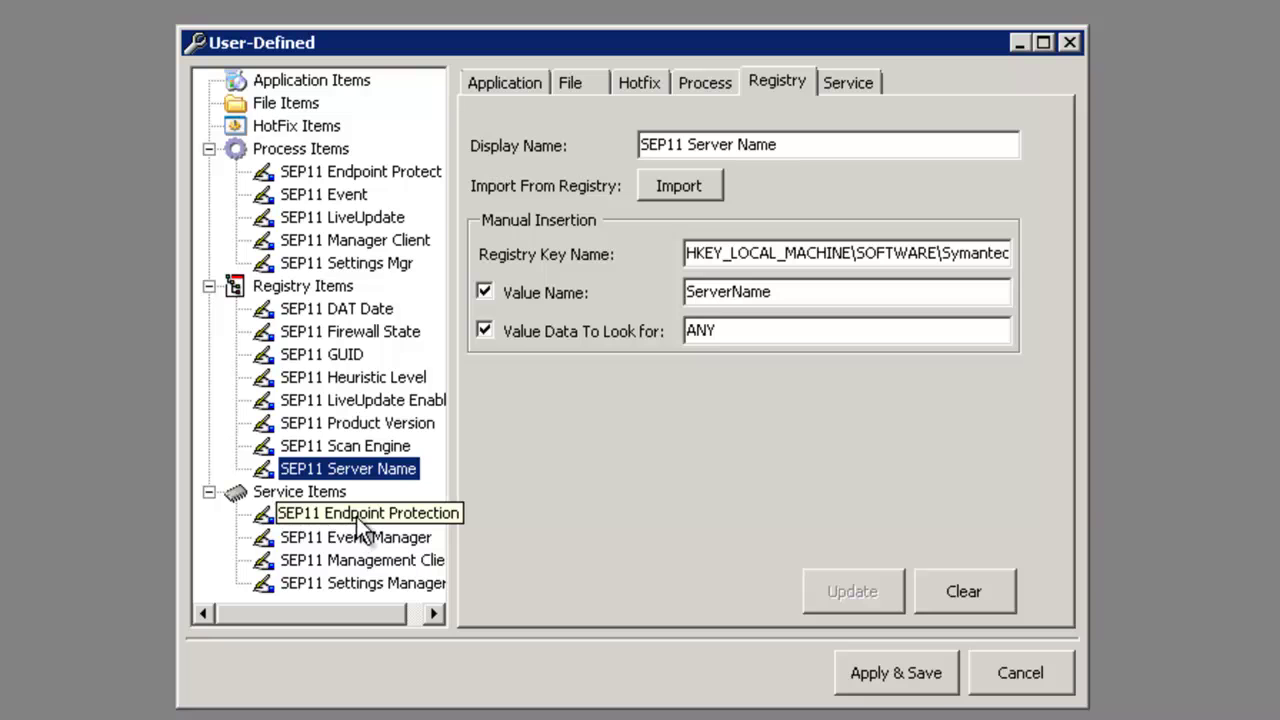
# Step: Review the service names defined for the SEP11 service items from Endpoint Protection through Settings Manager
pyautogui.click(356, 516)
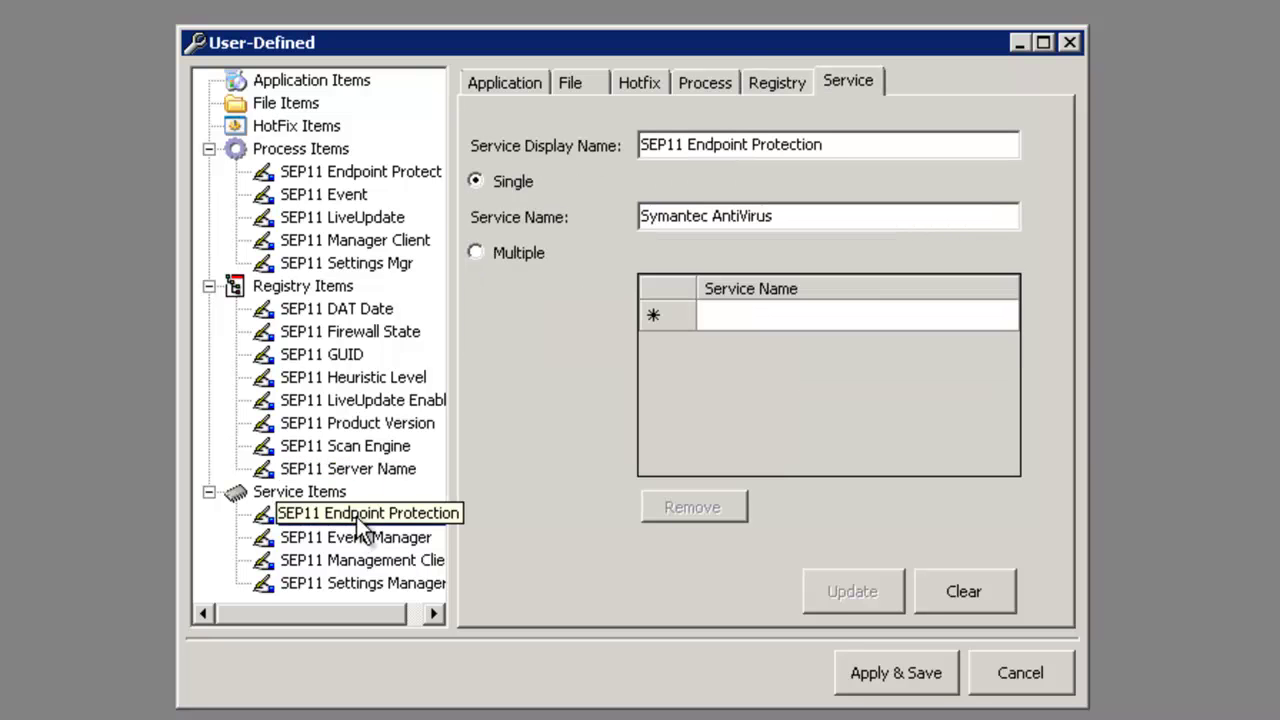
pyautogui.click(346, 541)
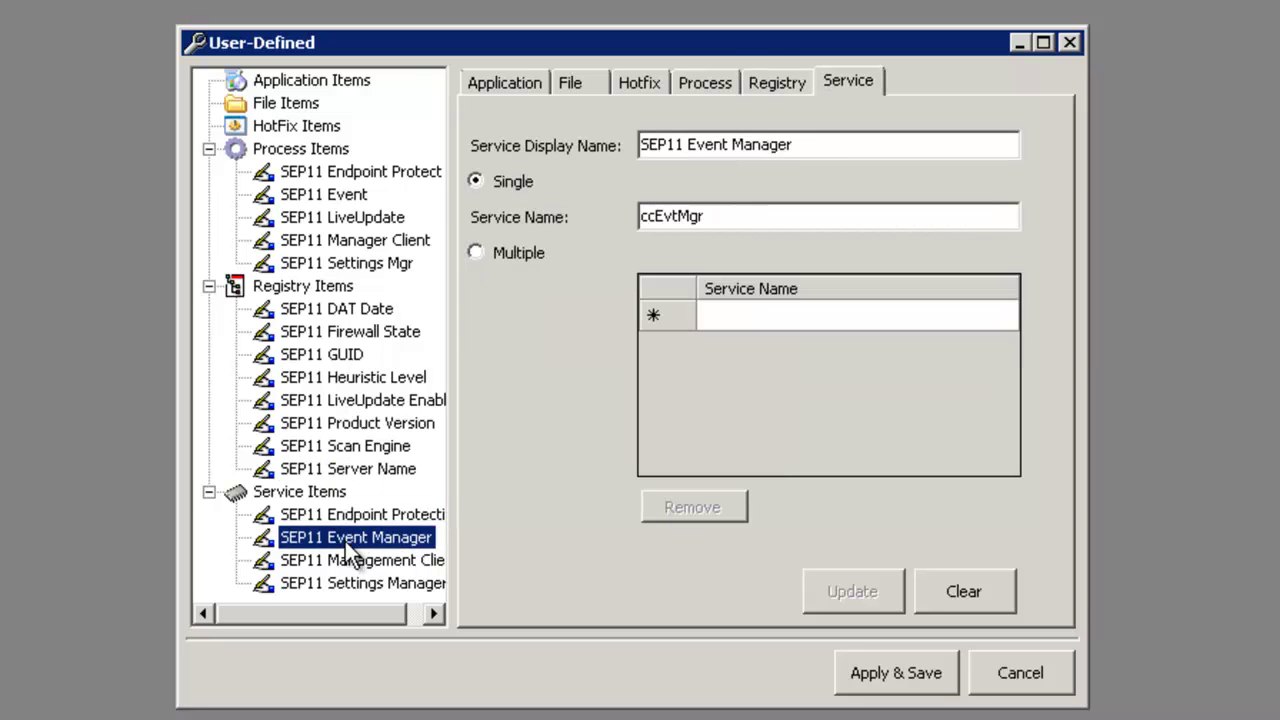
pyautogui.click(355, 562)
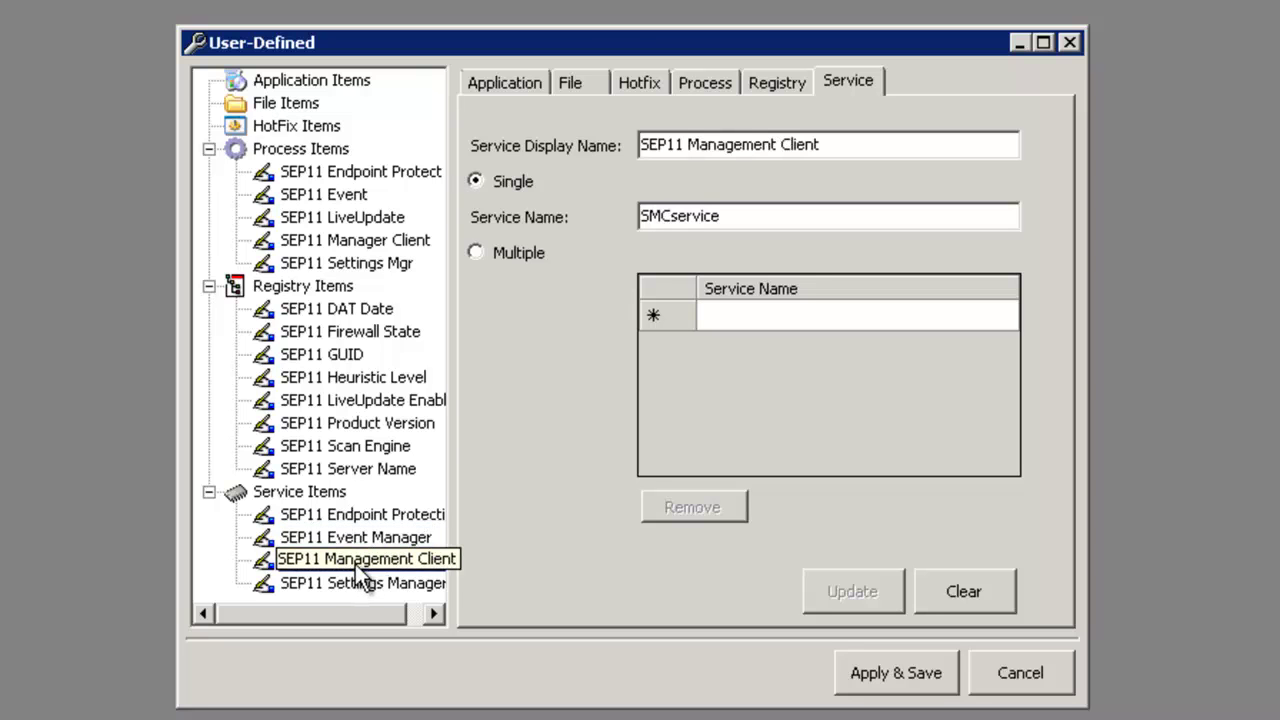
pyautogui.click(355, 587)
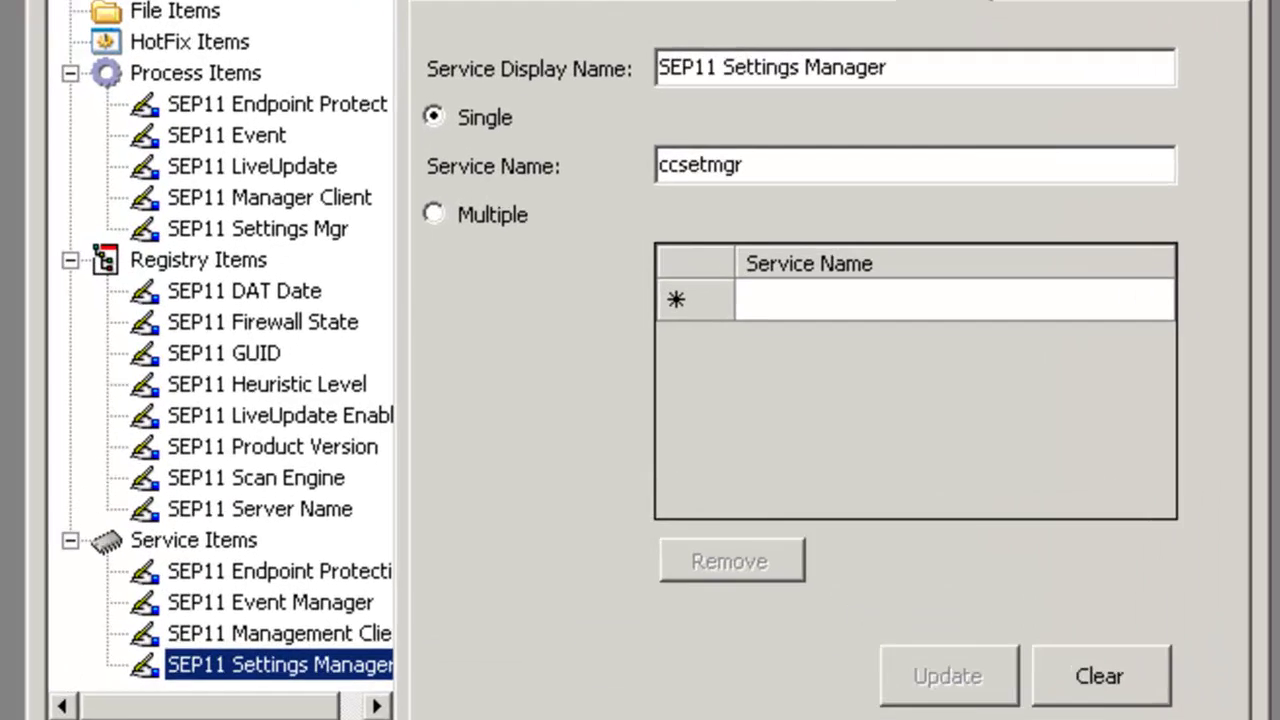
pyautogui.hotkey('ctrl', 'shift', 'F1')
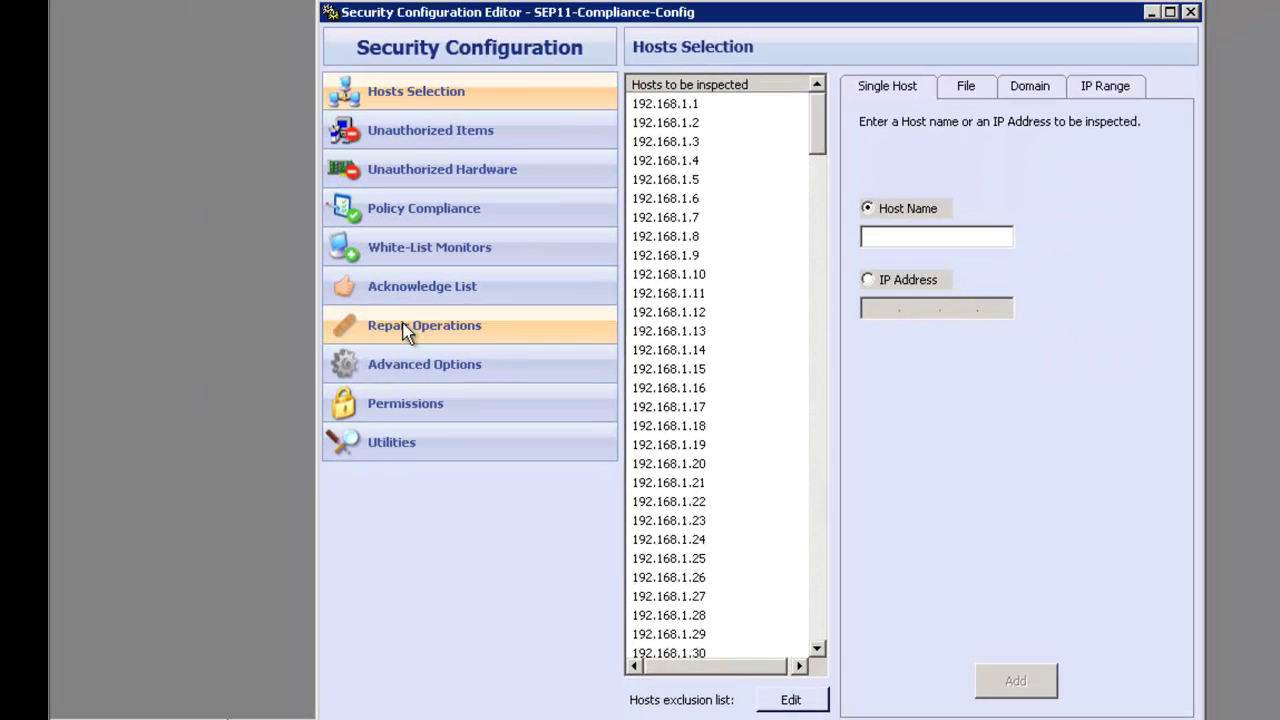
# Step: Check the repair operations of the SEP11 service items and enable Repair Service for SEP11 Settings Manager
pyautogui.click(437, 325)
pyautogui.click(716, 397)
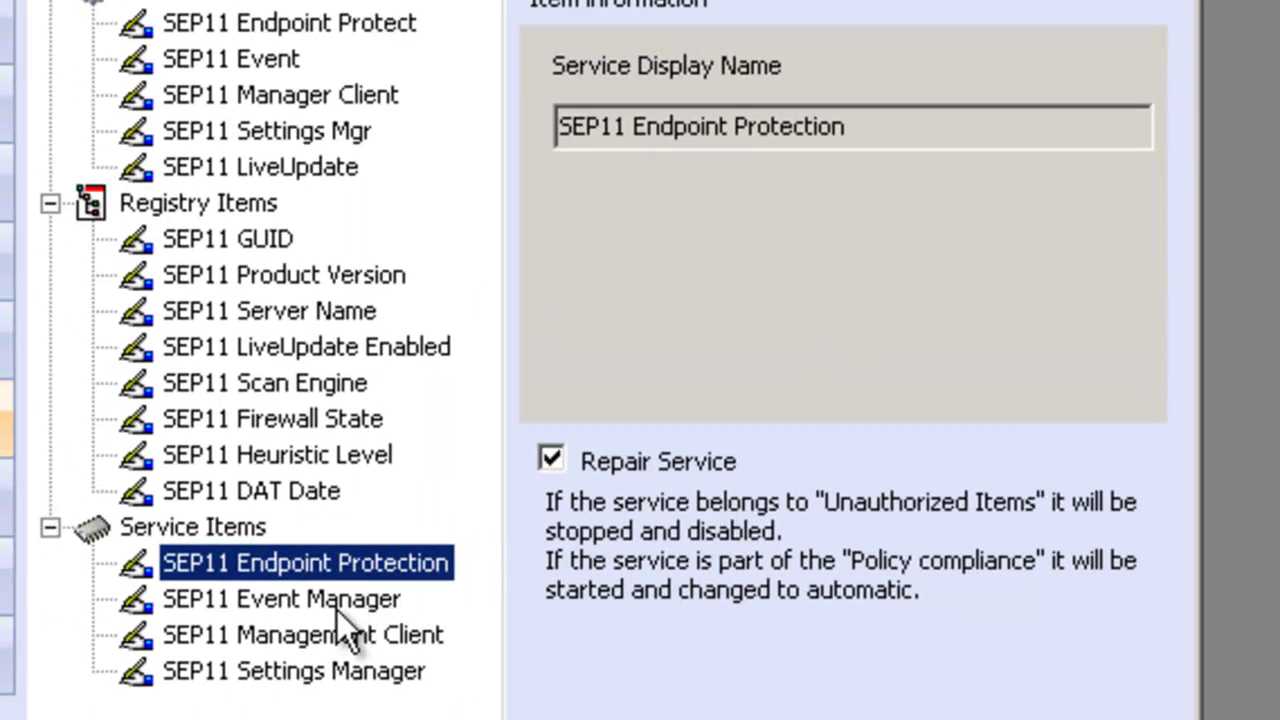
pyautogui.click(339, 603)
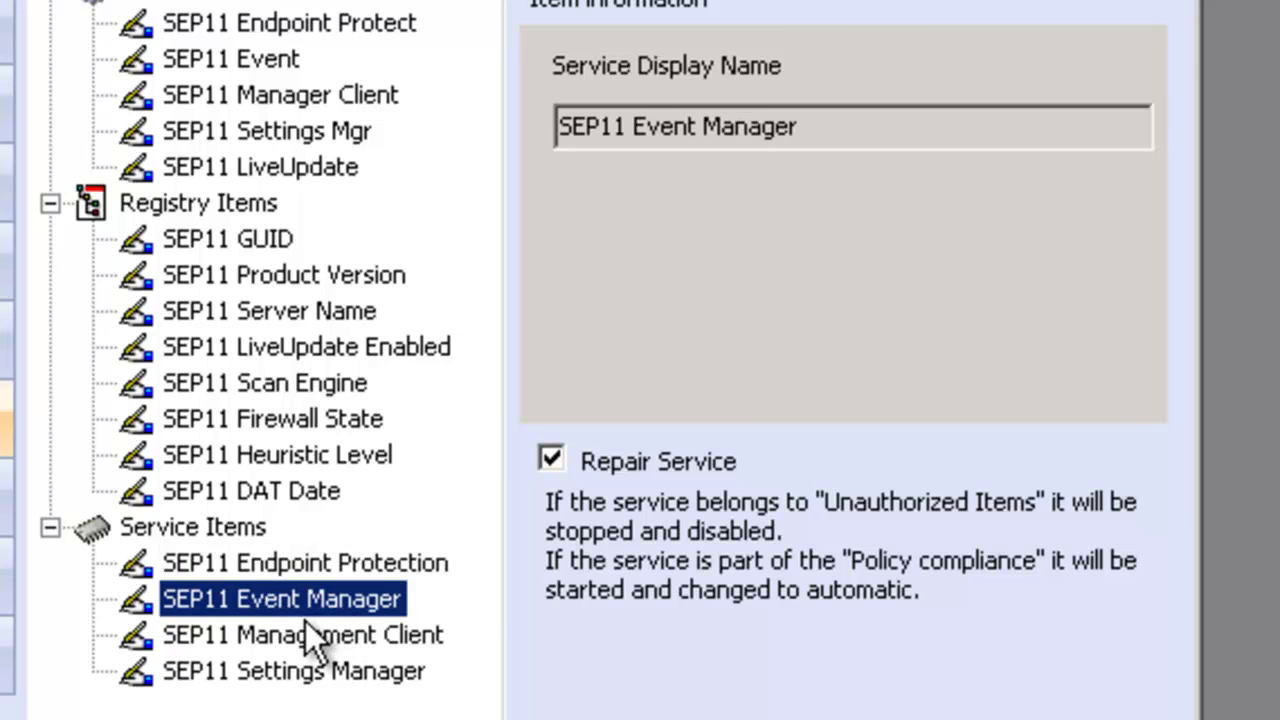
pyautogui.click(380, 641)
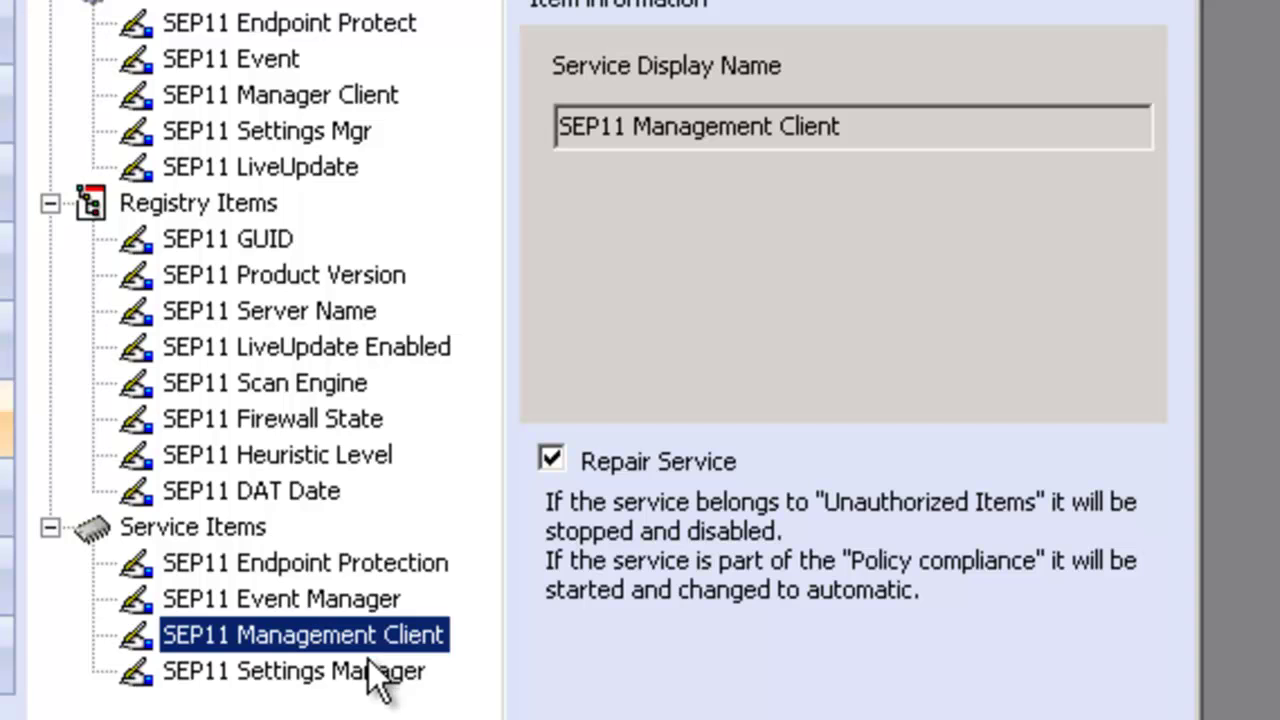
pyautogui.click(362, 678)
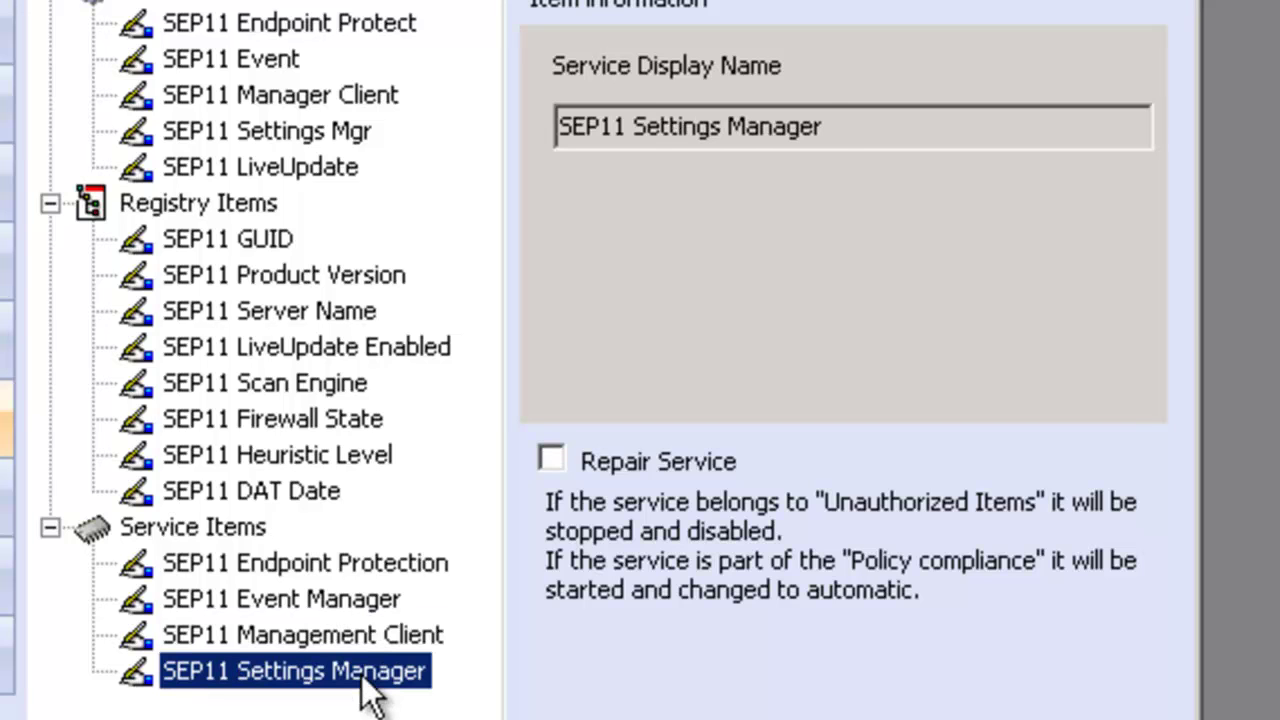
pyautogui.click(566, 455)
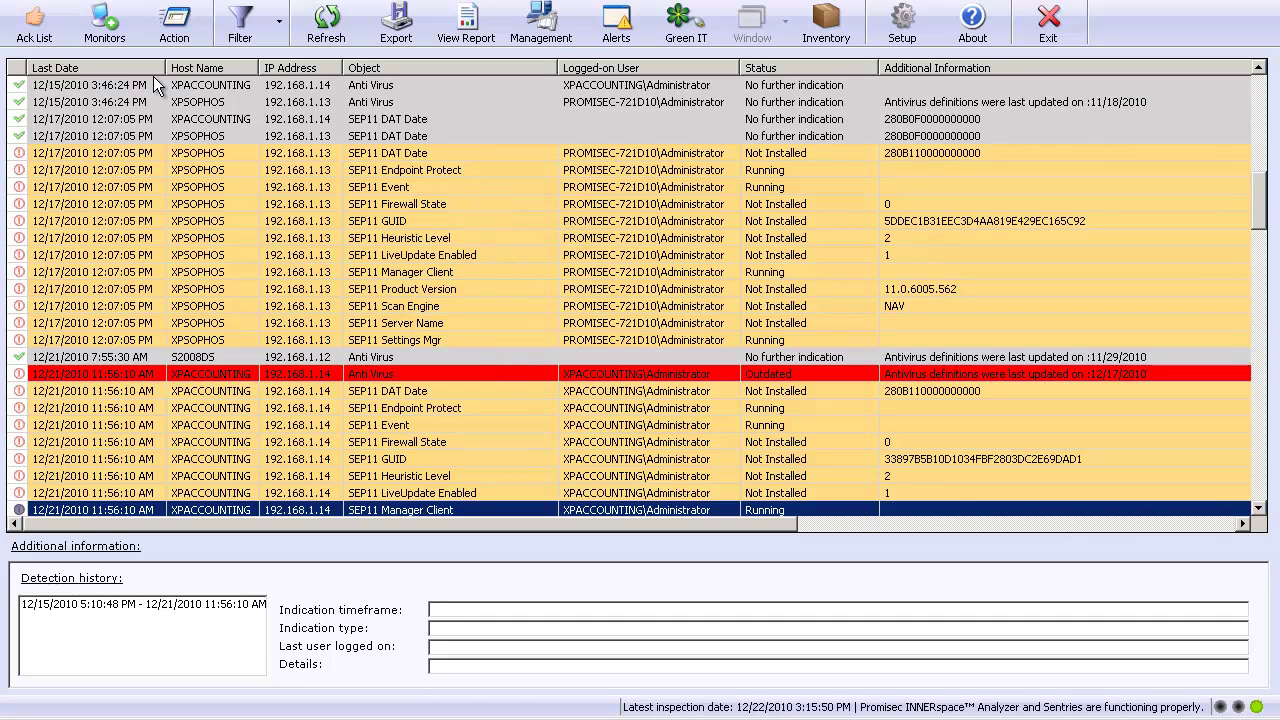
# Step: Examine the antivirus and SEP11 inspection results of the online machines, ordered by last date, including status and additional information
pyautogui.click(790, 66)
pyautogui.scroll(-15, 688, 307)
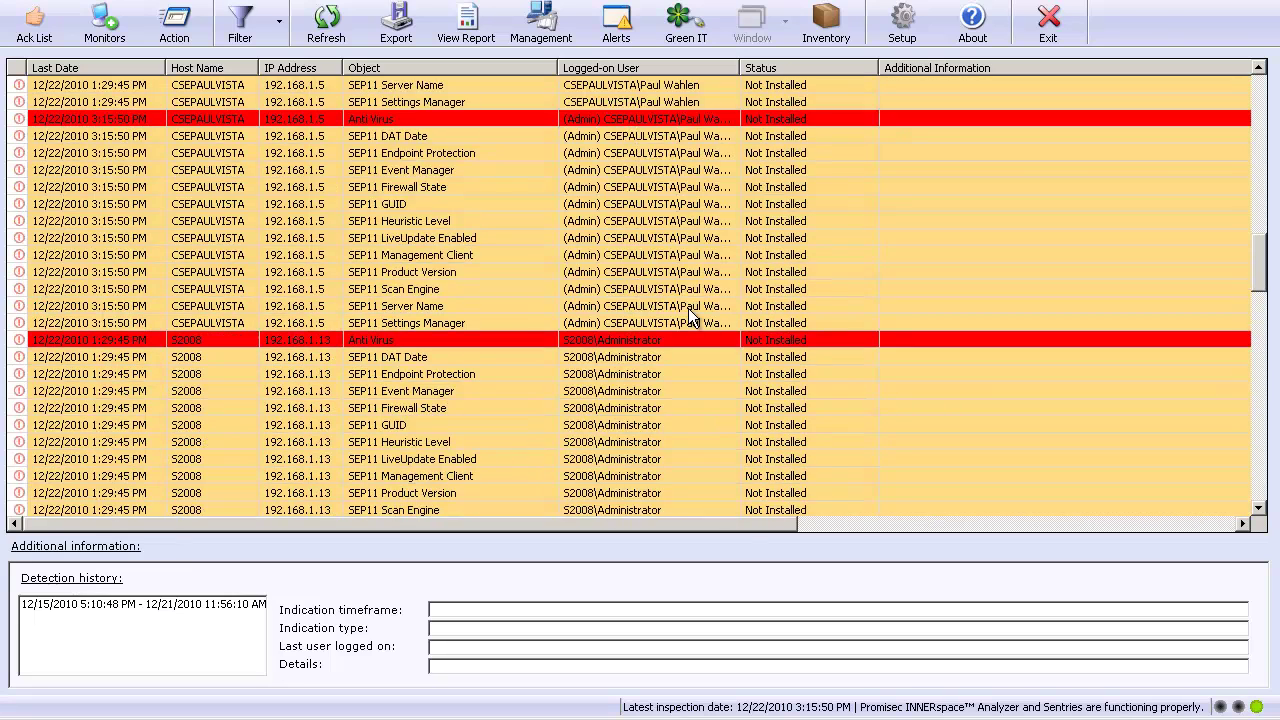
pyautogui.scroll(-5, 693, 317)
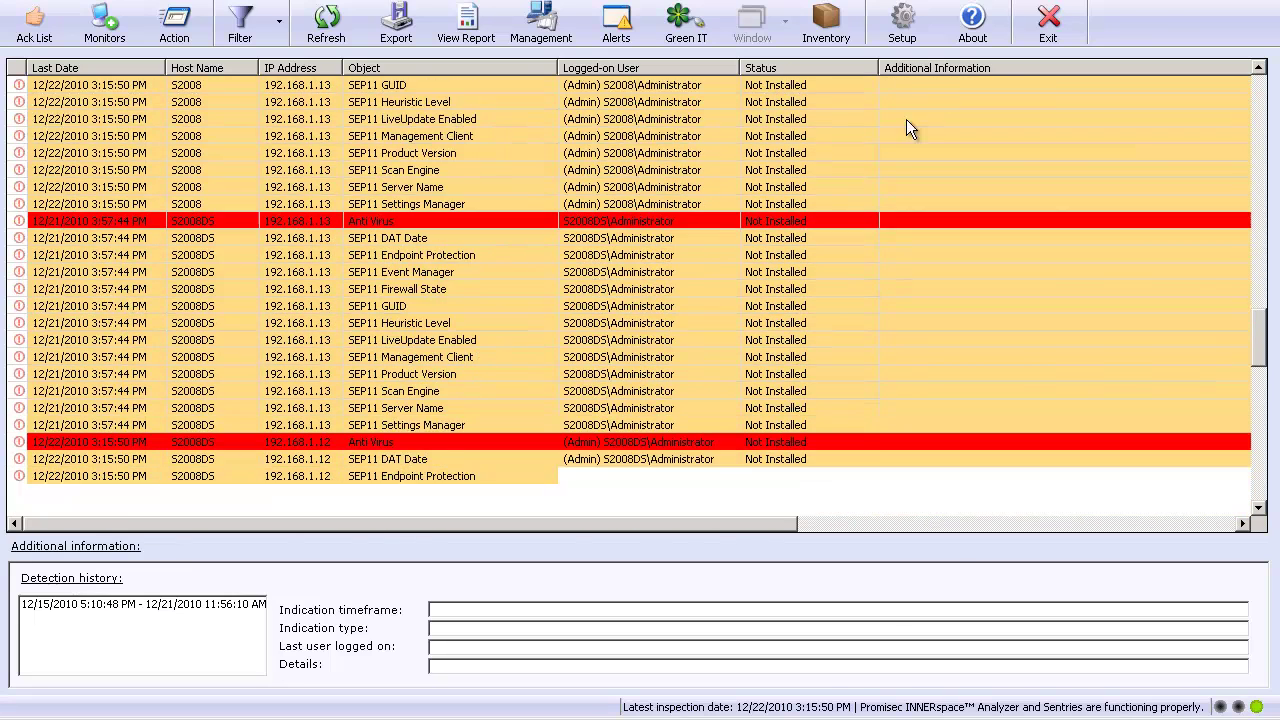
pyautogui.click(106, 68)
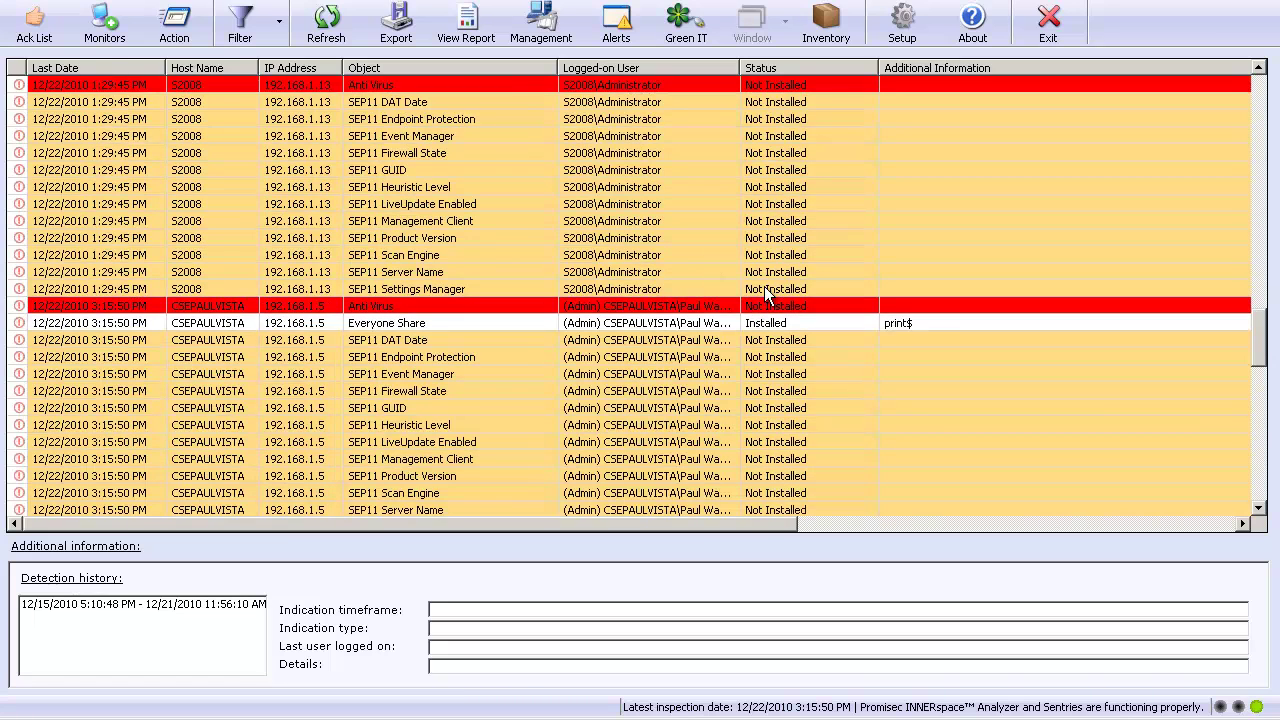
pyautogui.scroll(10, 764, 286)
pyautogui.scroll(3, 764, 286)
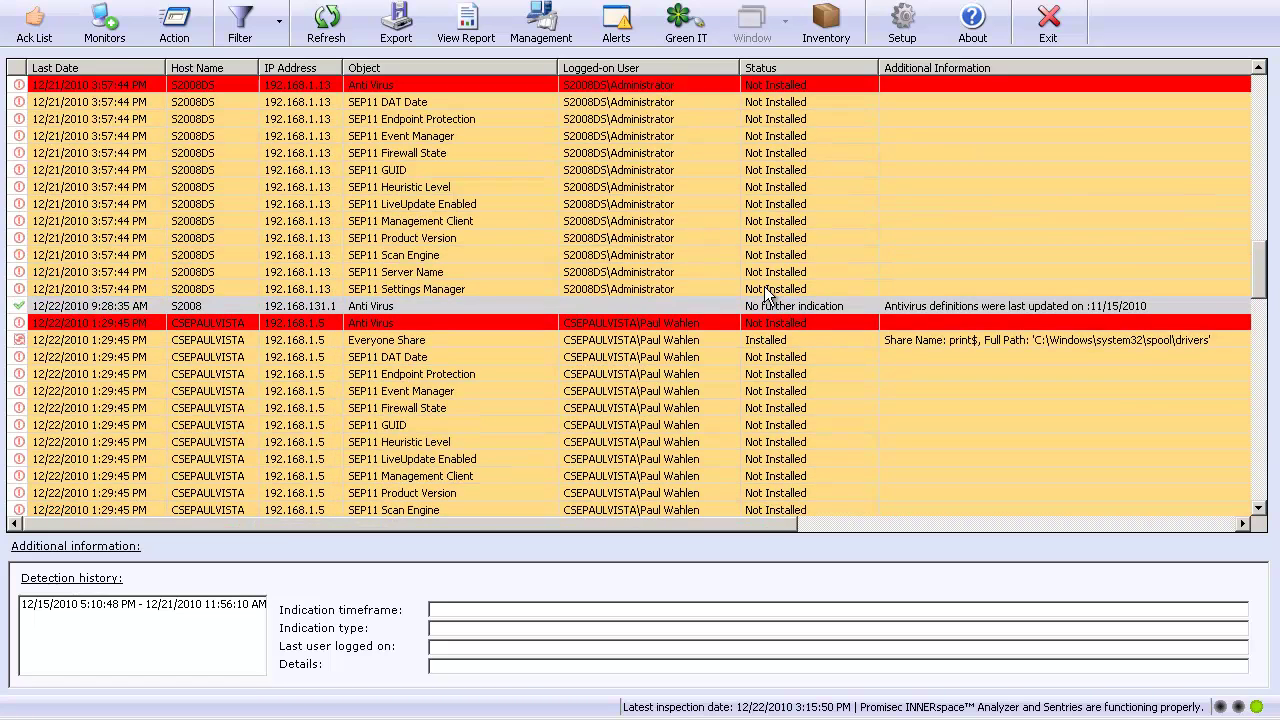
pyautogui.scroll(6, 764, 286)
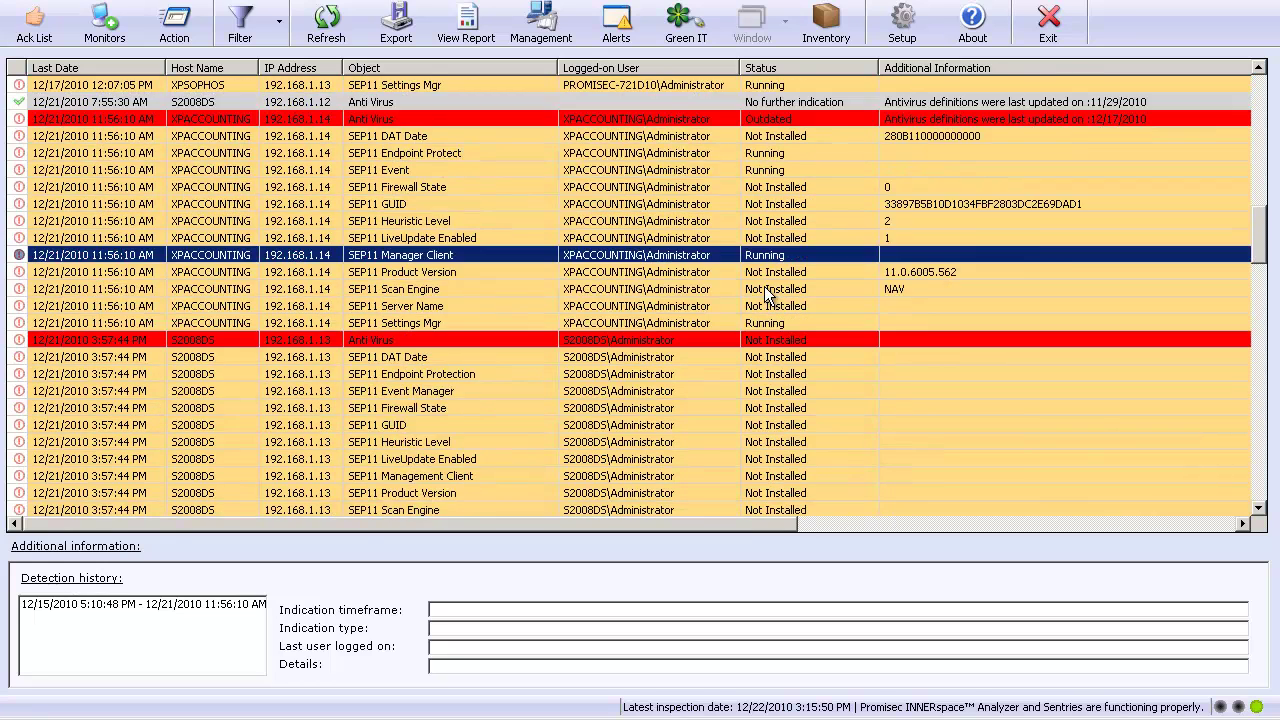
pyautogui.scroll(3, 764, 286)
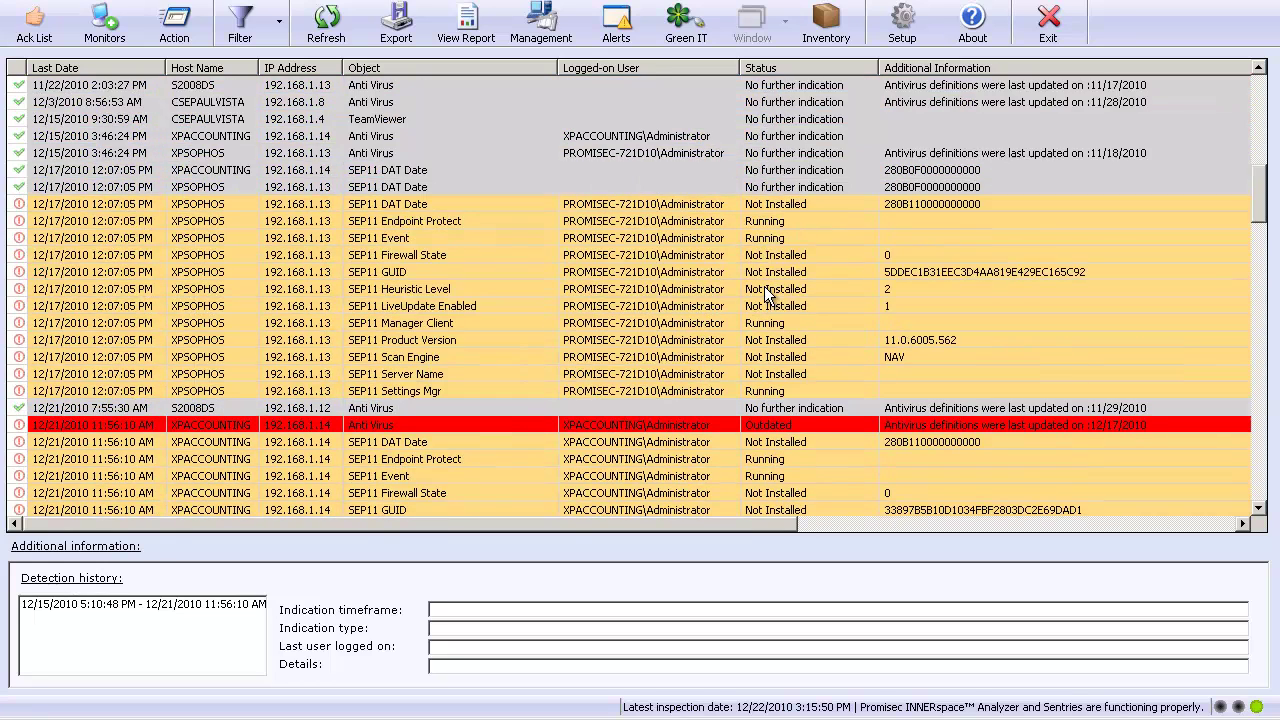
pyautogui.scroll(-1, 764, 286)
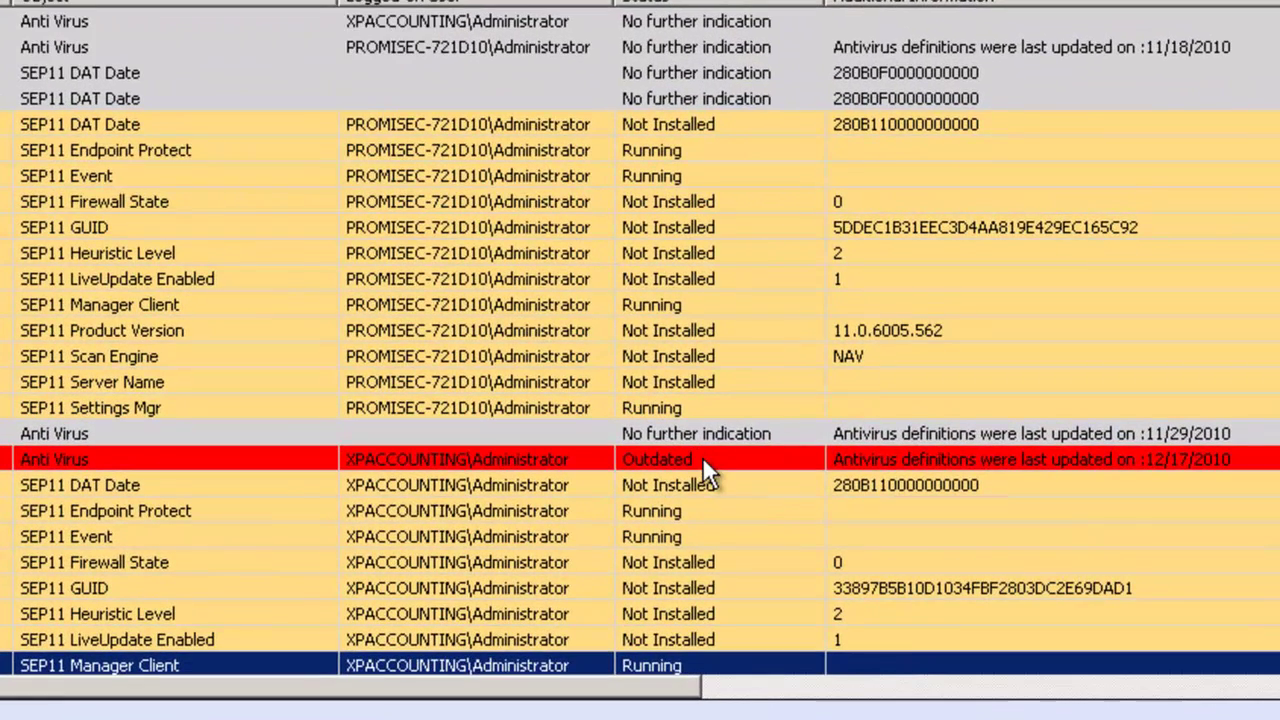
# Step: Run the remote user-defined LiveUpdate action on the outdated Anti Virus entry of host XPACCOUNTING and close its command window
pyautogui.click(703, 468)
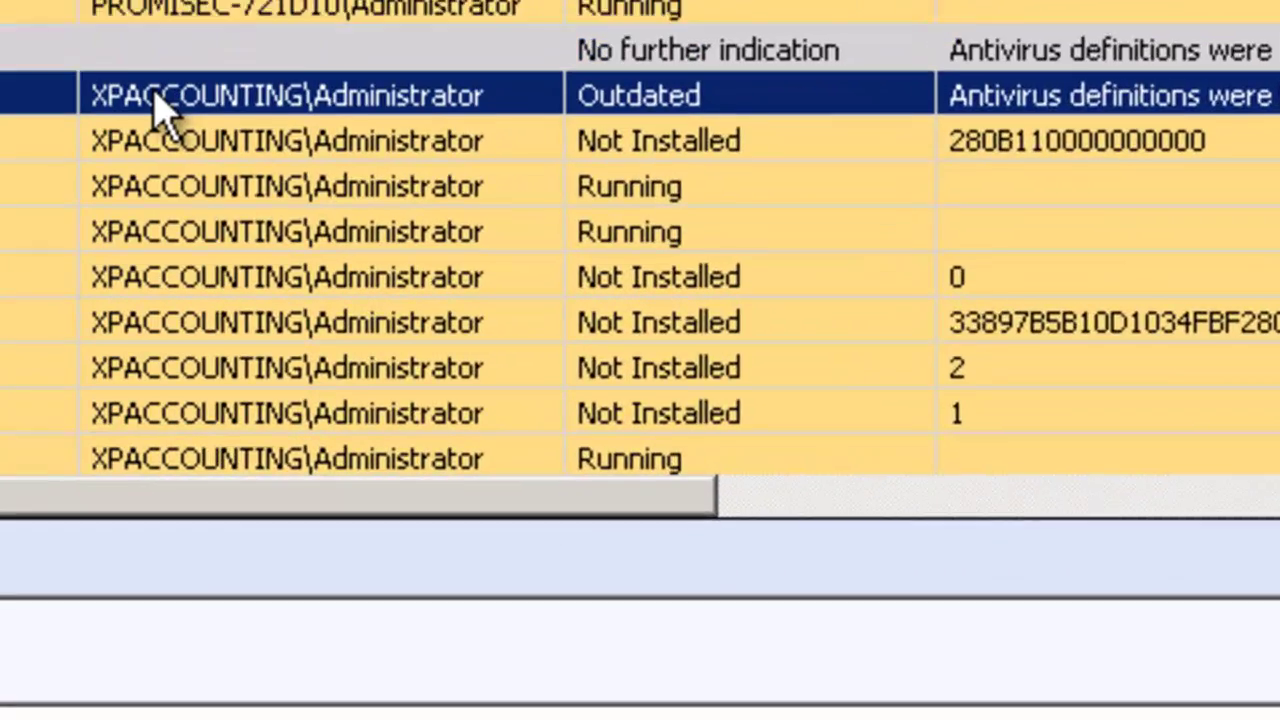
pyautogui.rightClick(383, 463)
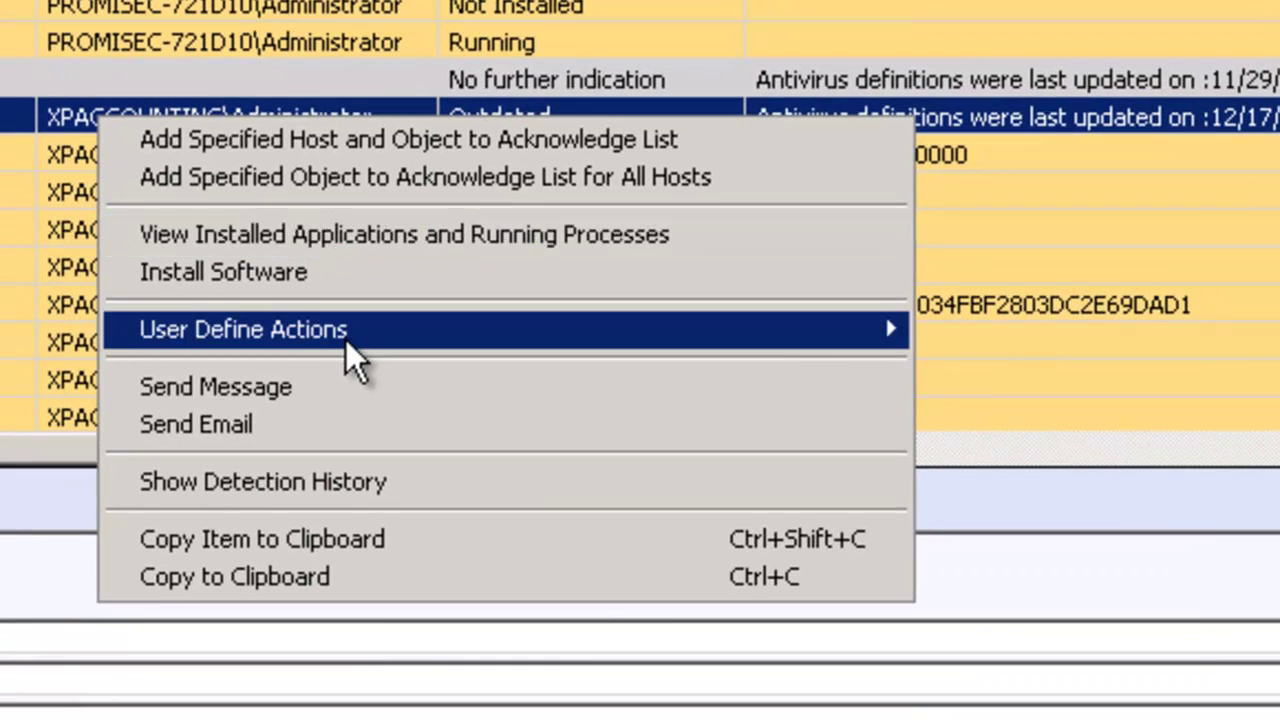
pyautogui.moveTo(420, 338)
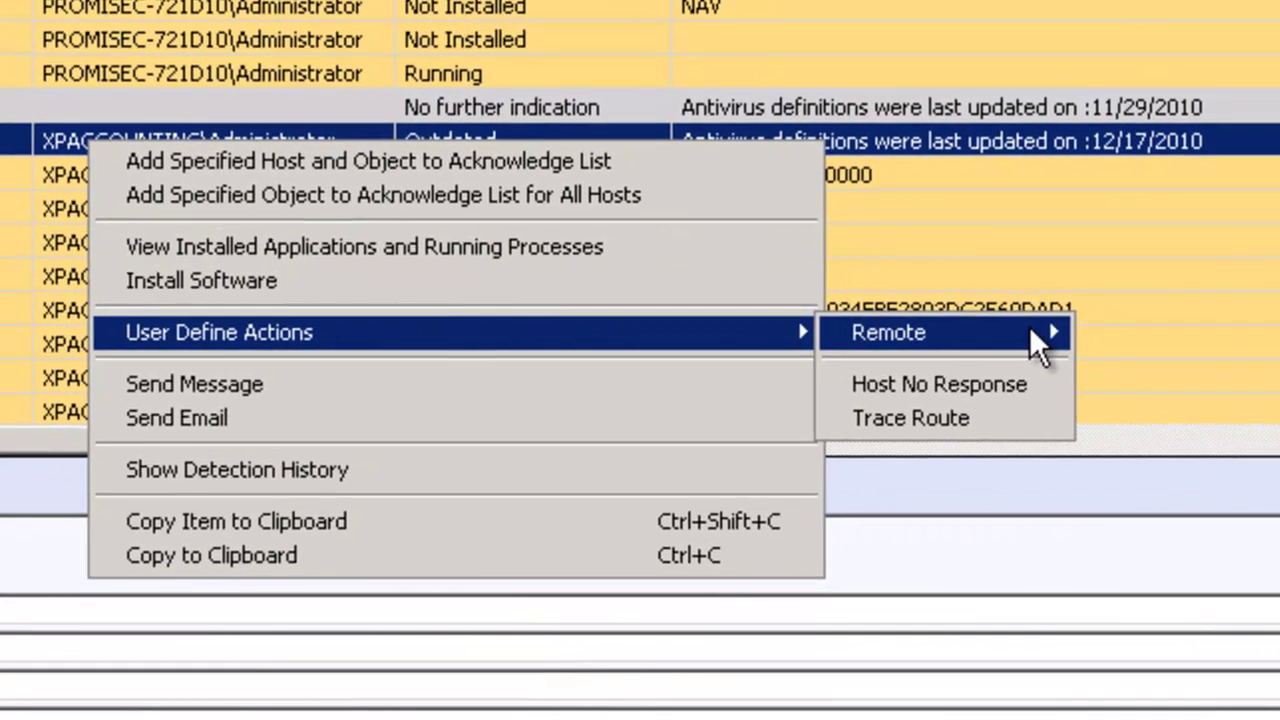
pyautogui.moveTo(1106, 330)
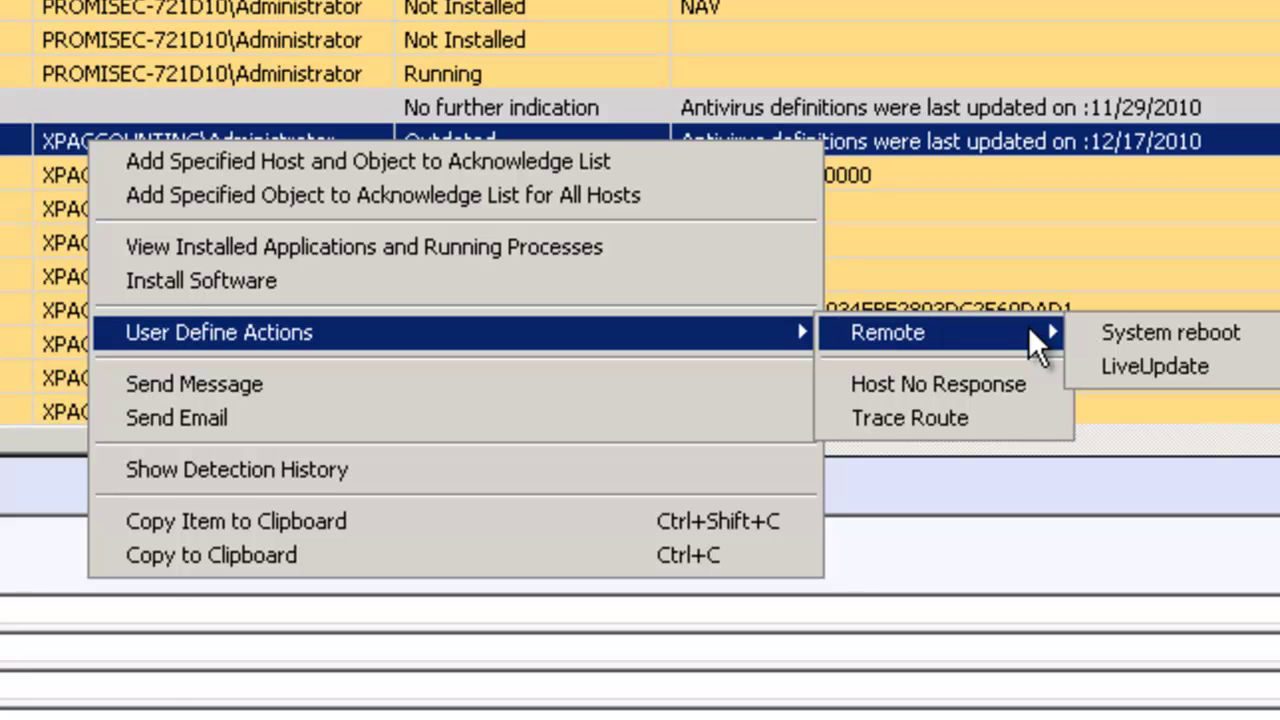
pyautogui.click(1167, 363)
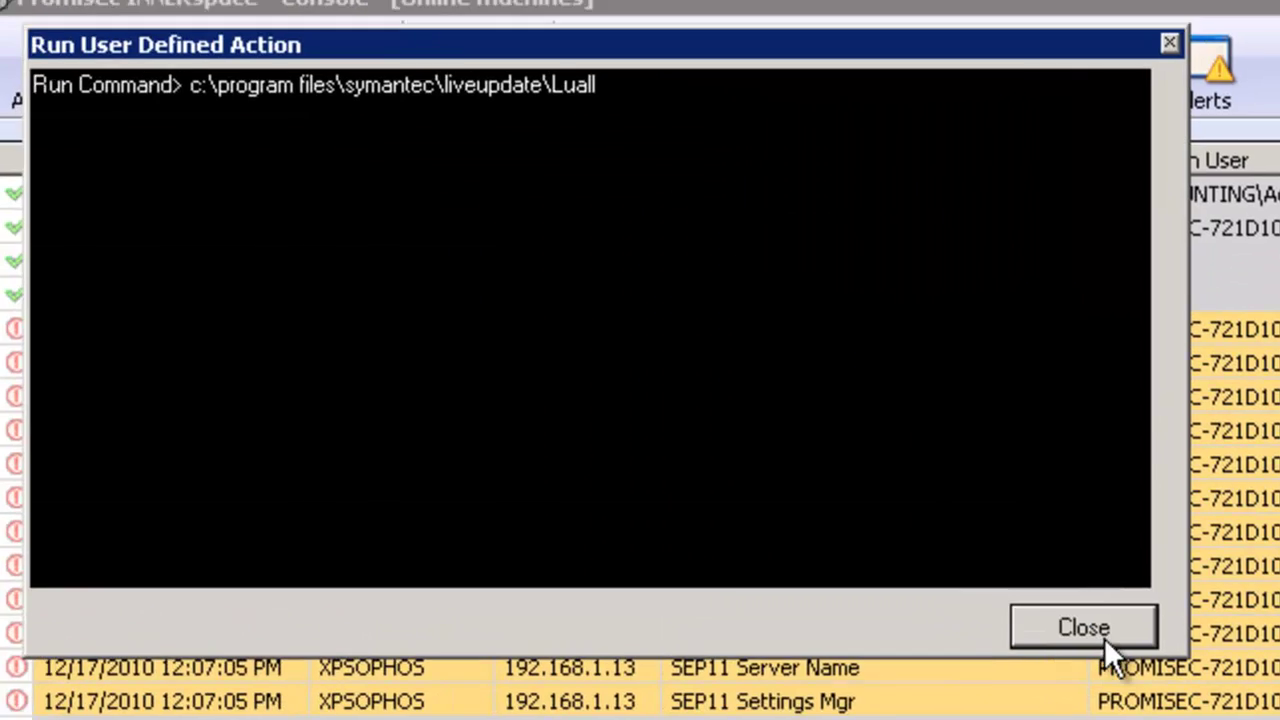
pyautogui.click(1105, 642)
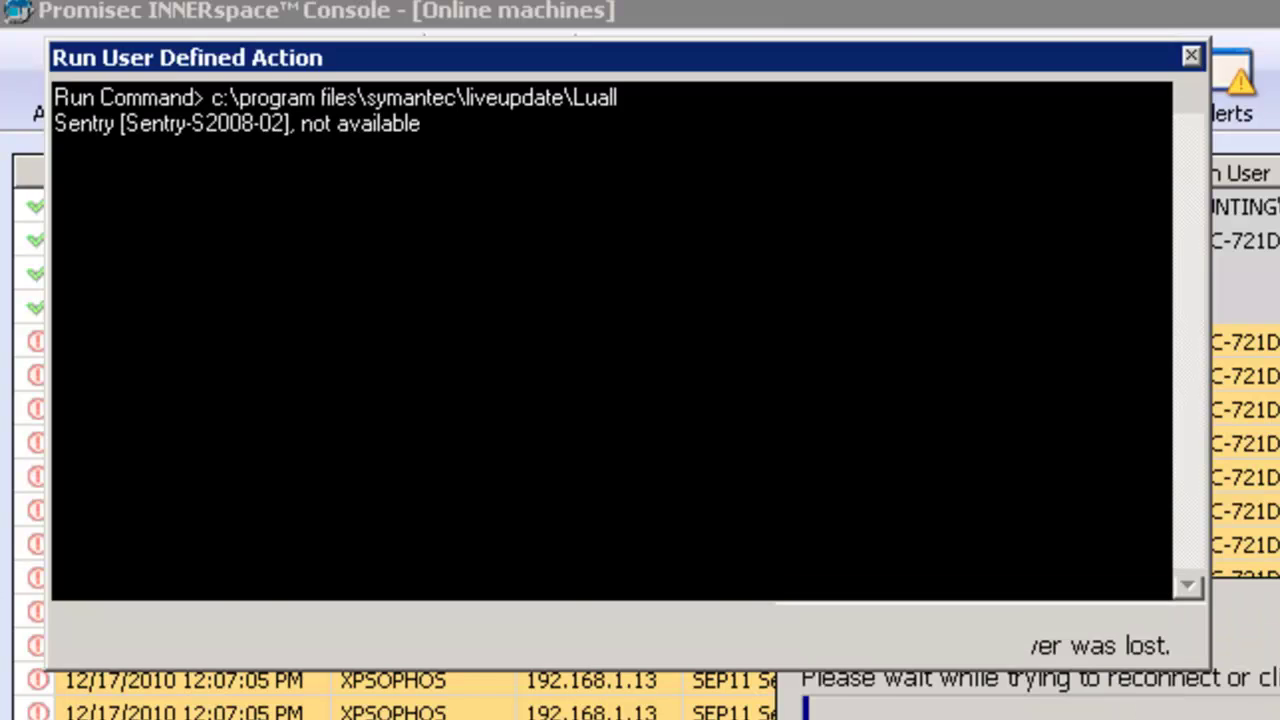
pyautogui.click(1125, 636)
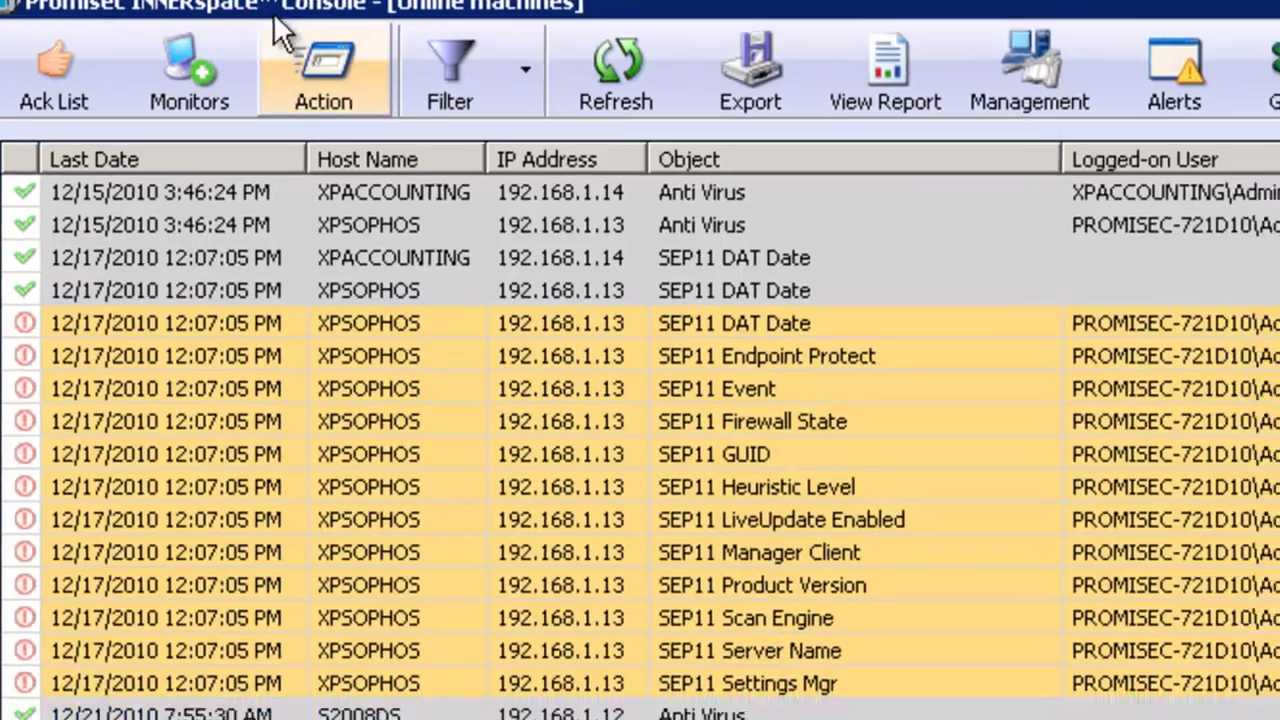
# Step: Review the commands and targets of the user-defined actions Host No Response, Trace Route, System reboot and LiveUpdate
pyautogui.click(346, 85)
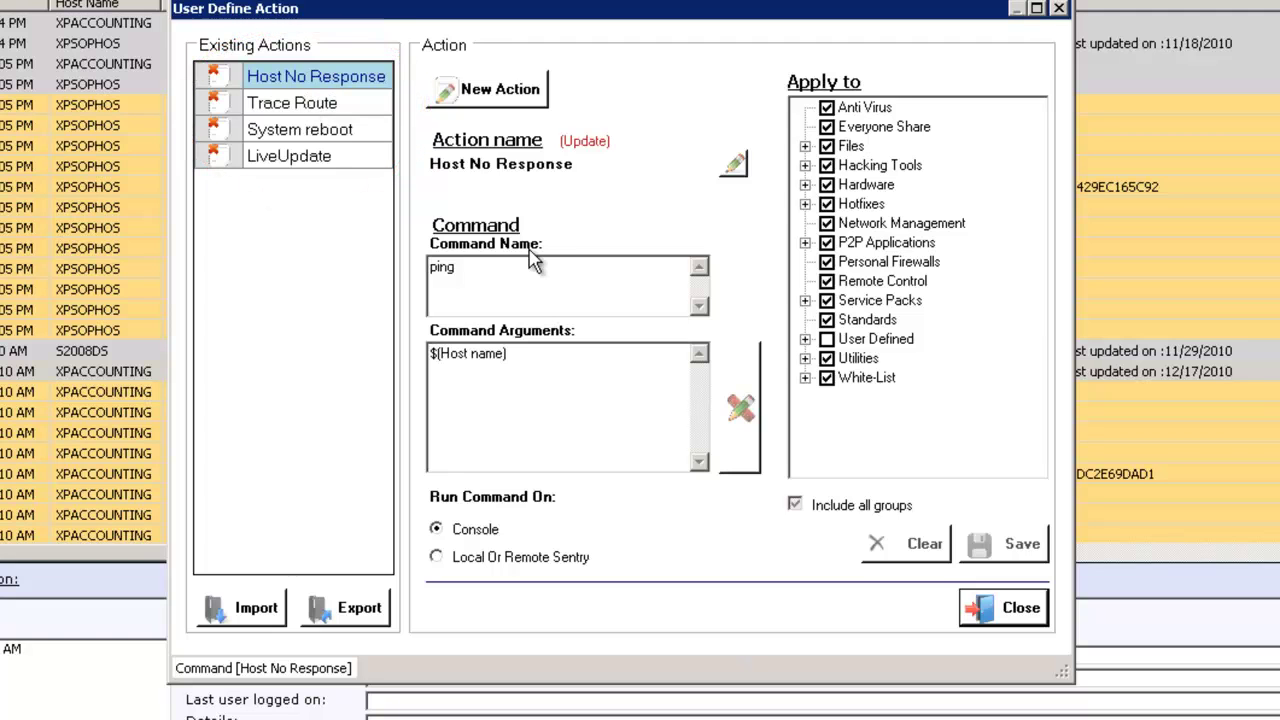
pyautogui.click(330, 112)
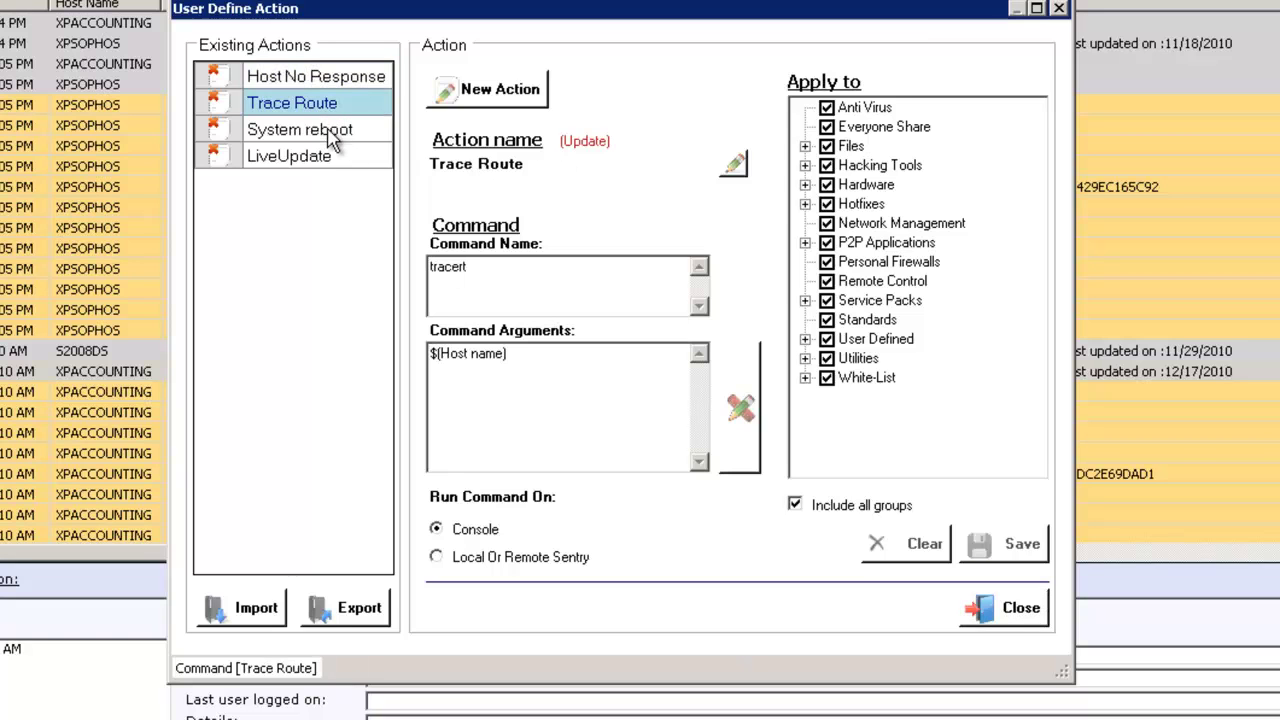
pyautogui.click(334, 140)
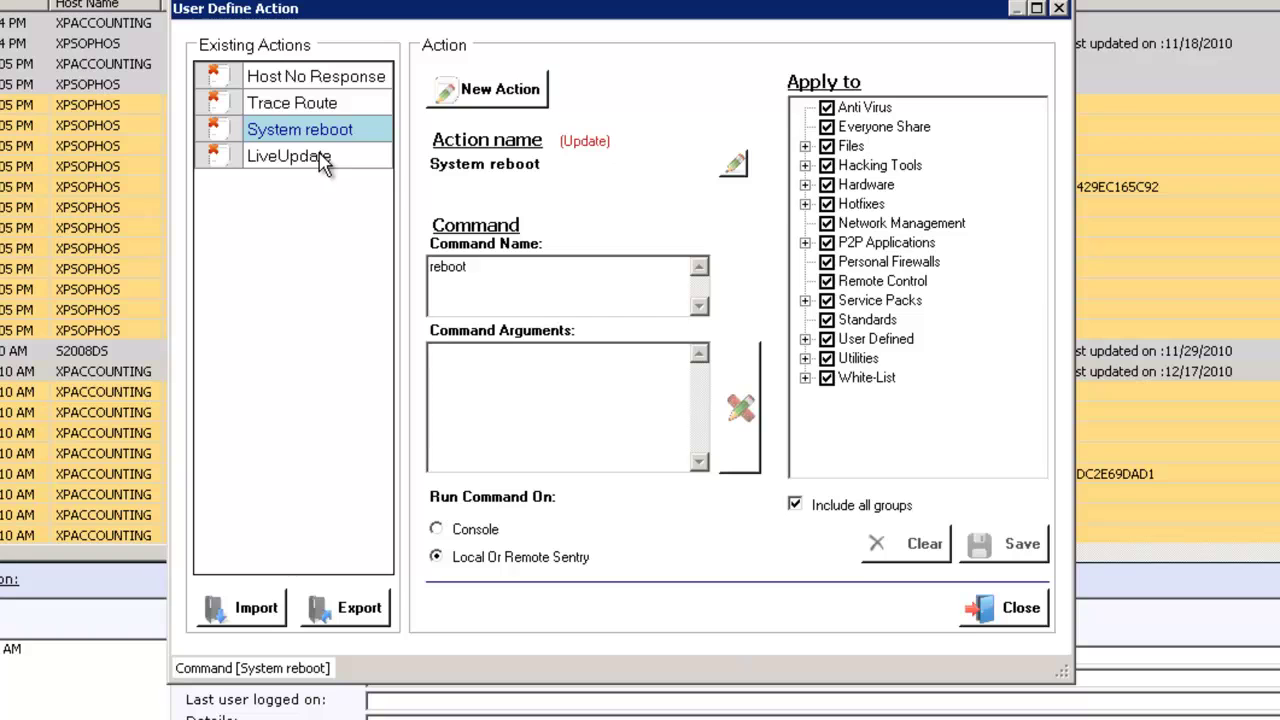
pyautogui.click(323, 163)
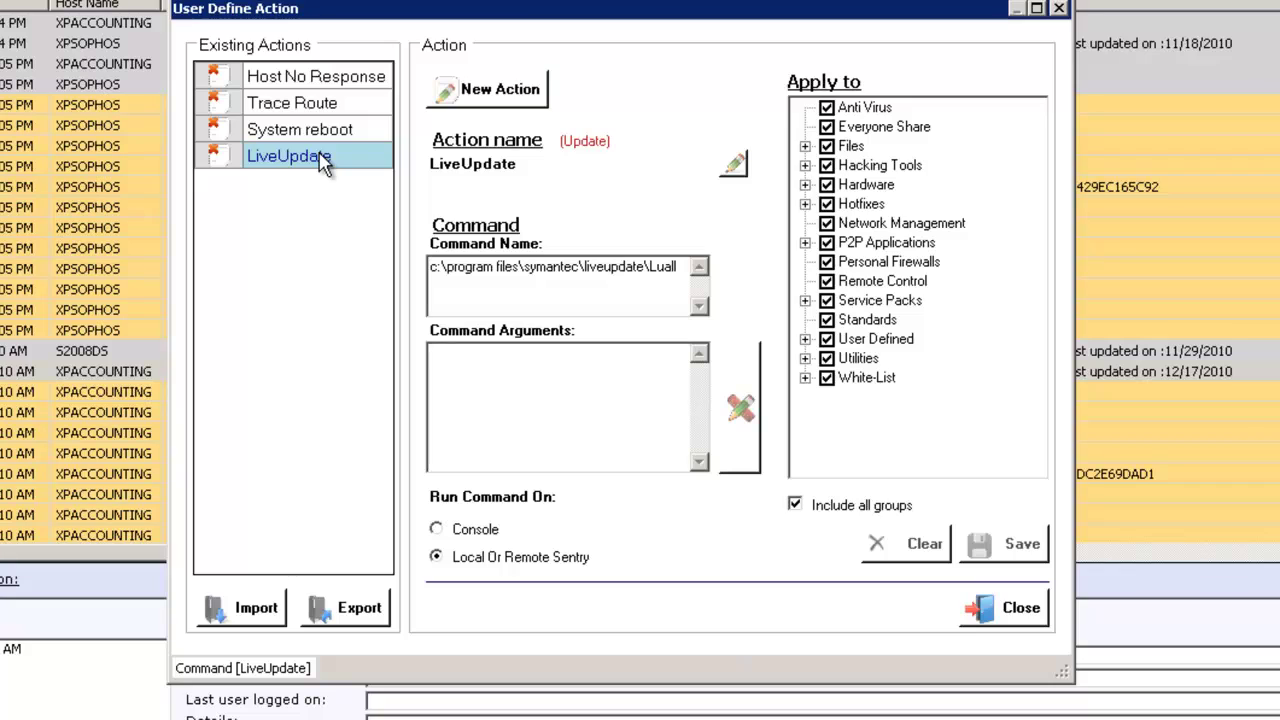
pyautogui.click(1005, 607)
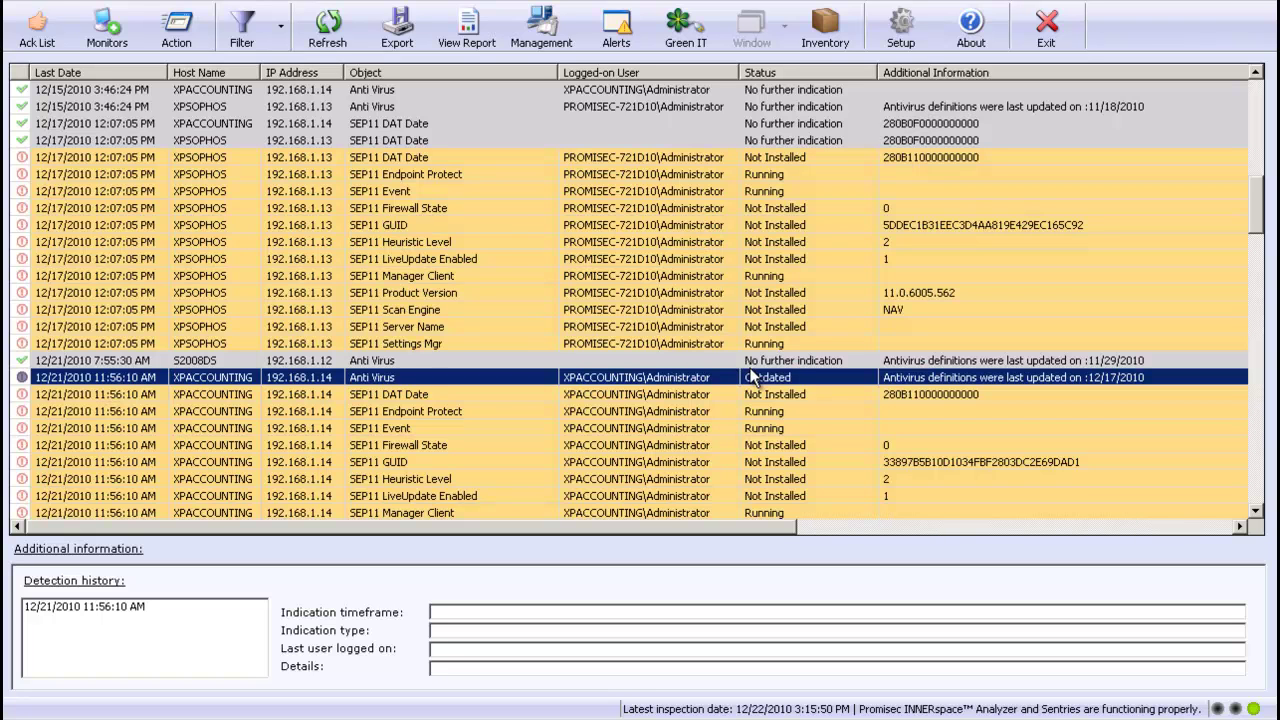
# Step: Start a software installation from the Not Installed Anti Virus entry of host S2008DS and choose Setup.exe in the SEP folder as installer file
pyautogui.scroll(-4, 752, 372)
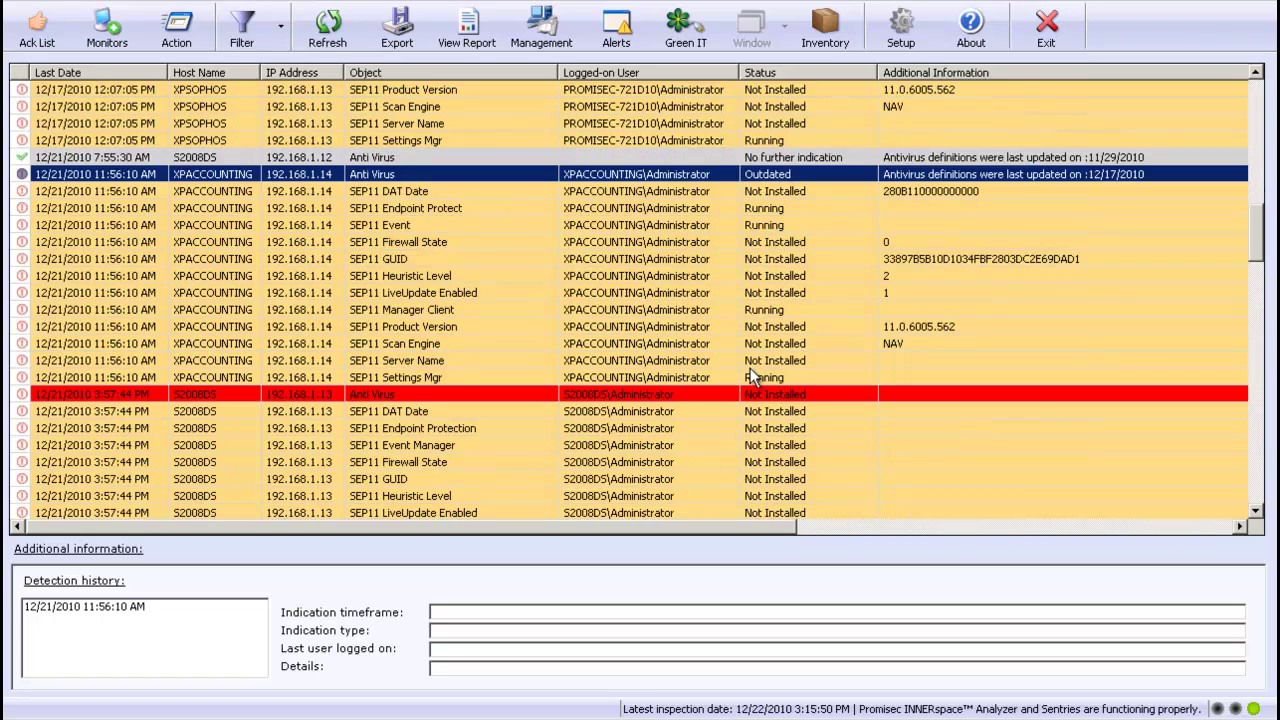
pyautogui.click(723, 395)
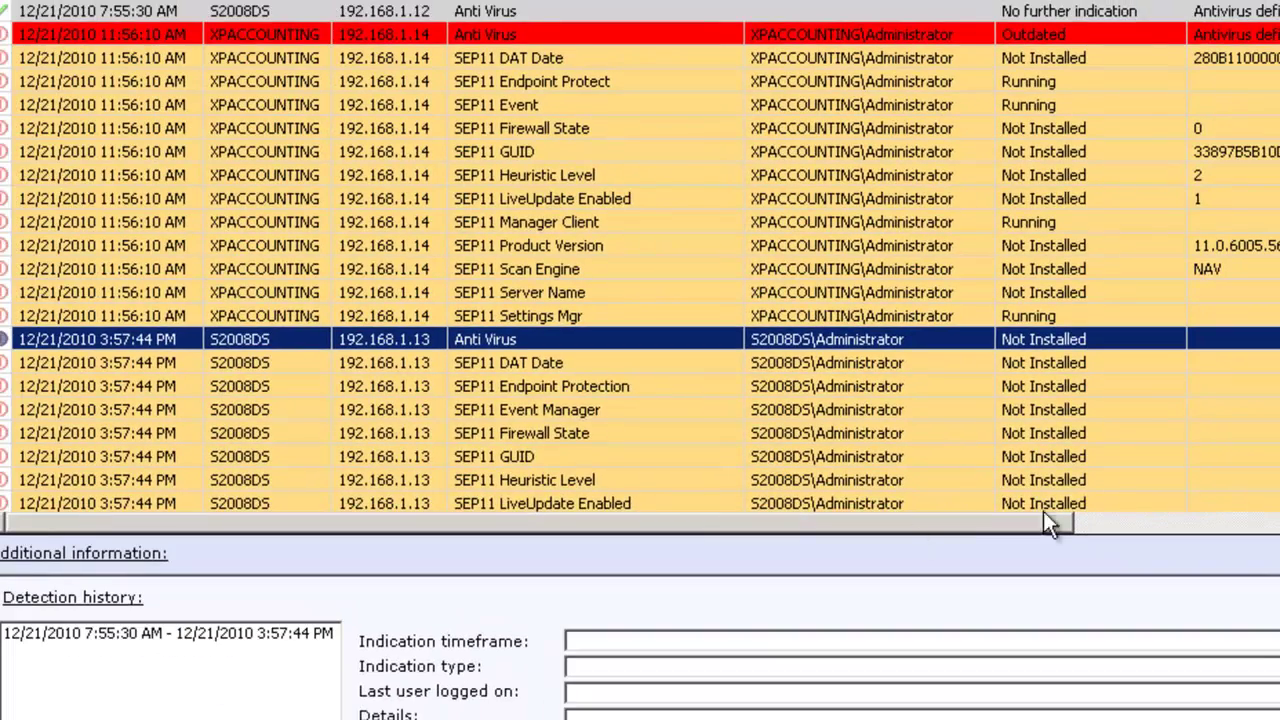
pyautogui.scroll(-2, 1087, 450)
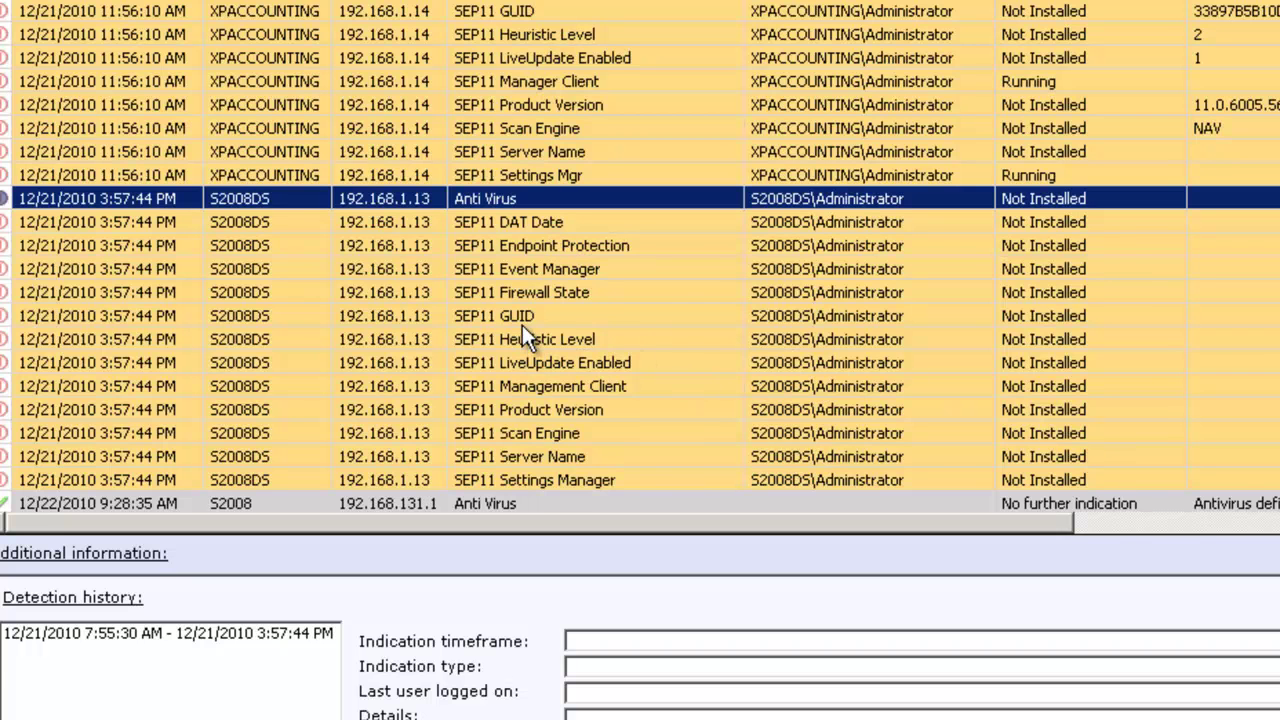
pyautogui.rightClick(565, 201)
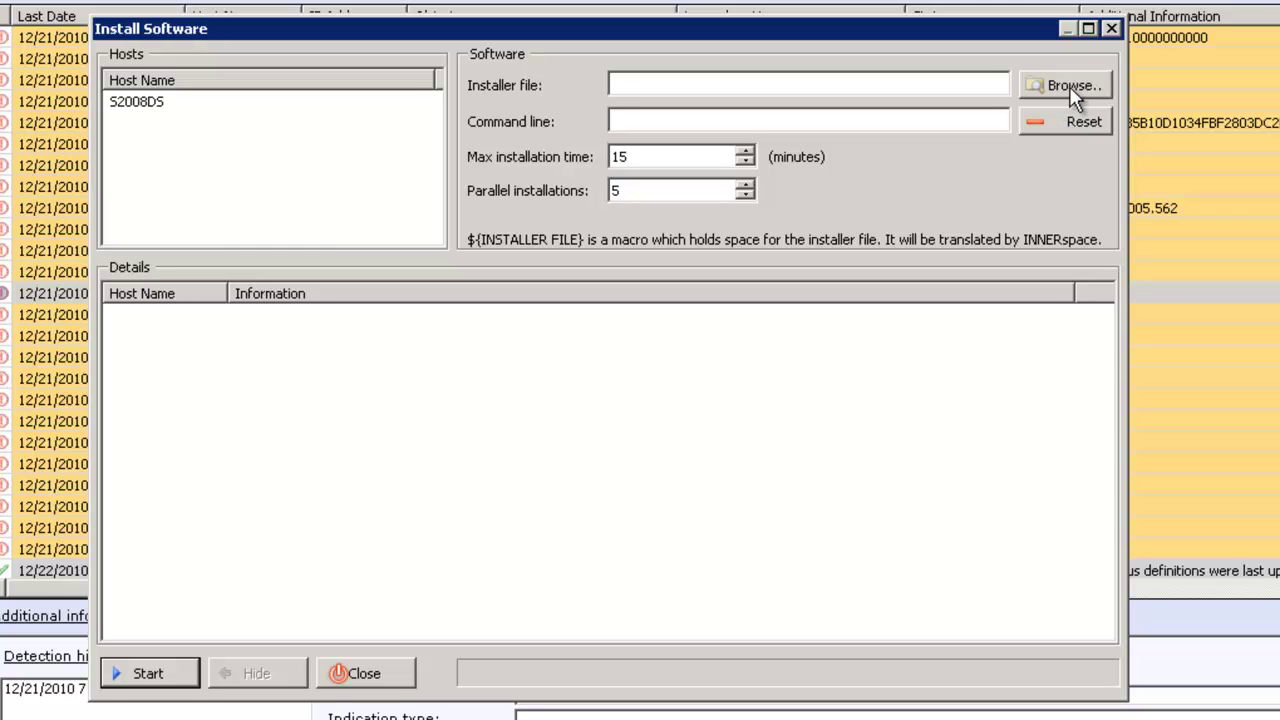
pyautogui.click(1069, 86)
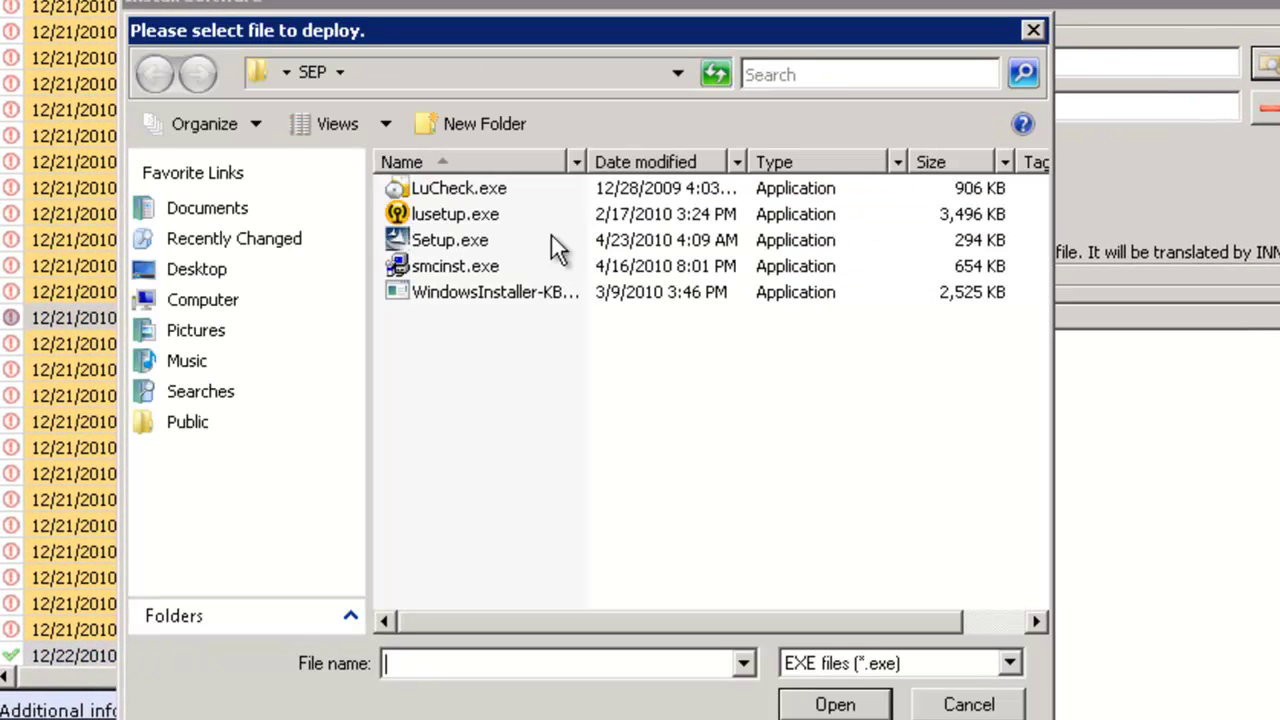
pyautogui.click(460, 244)
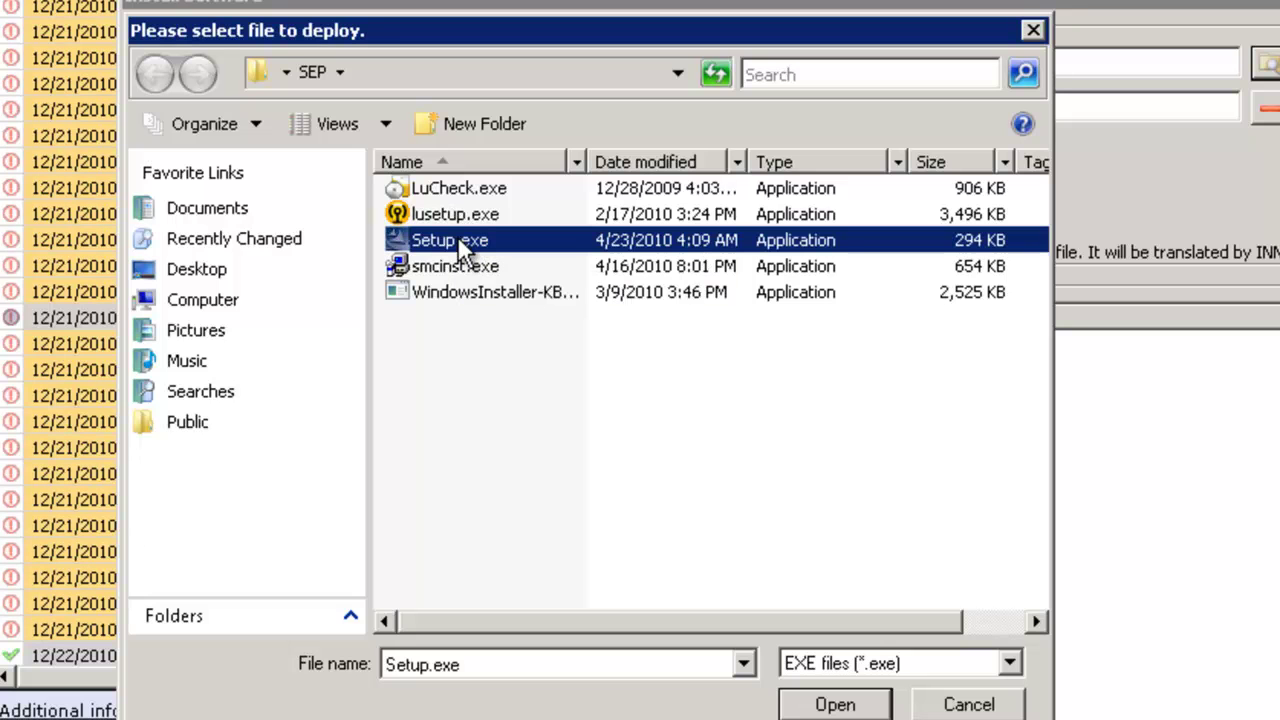
pyautogui.click(833, 704)
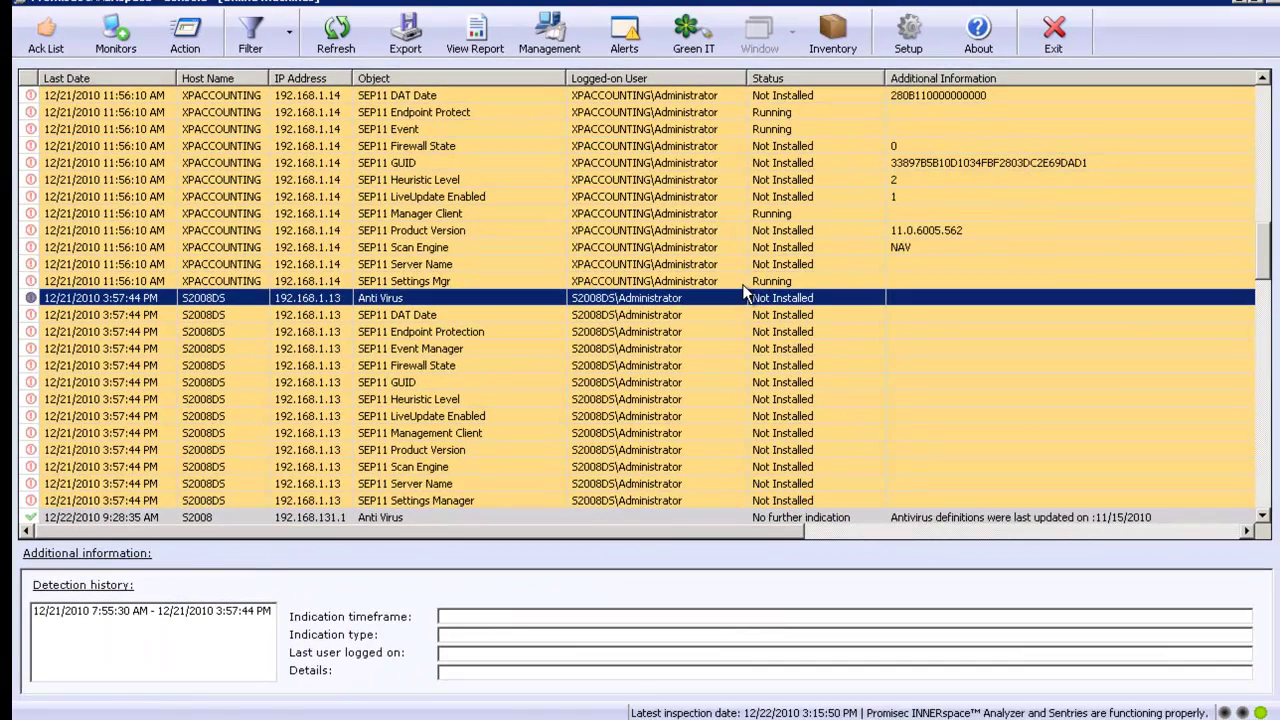
# Step: Look through the inspection results of the online machines, comparing the antivirus and SEP11 statuses of the different hosts
pyautogui.scroll(-3, 743, 288)
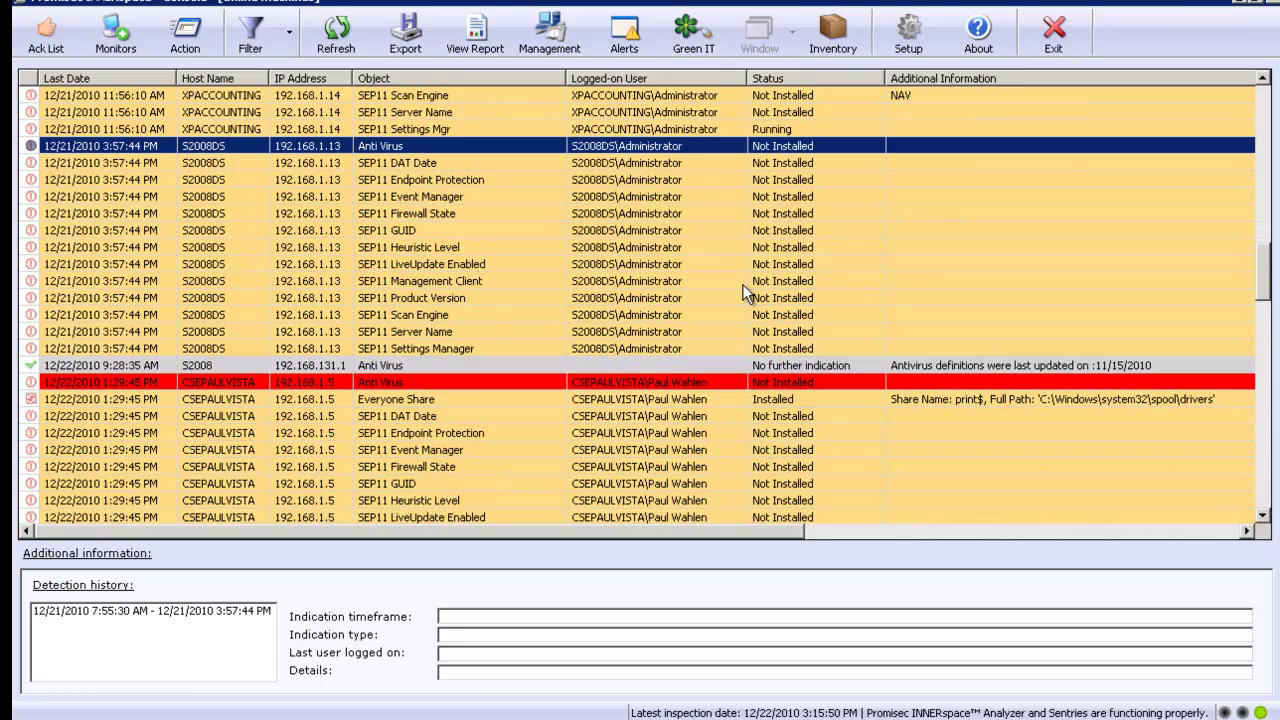
pyautogui.scroll(-3, 743, 290)
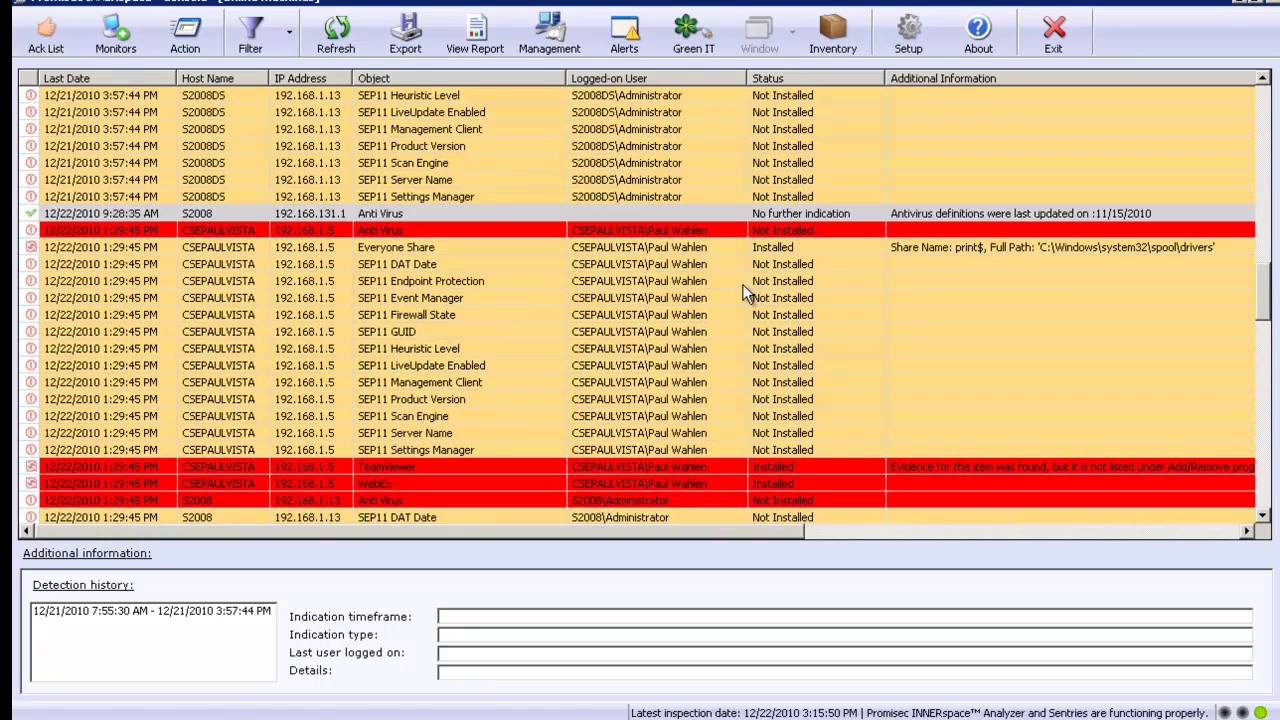
pyautogui.scroll(3, 514, 342)
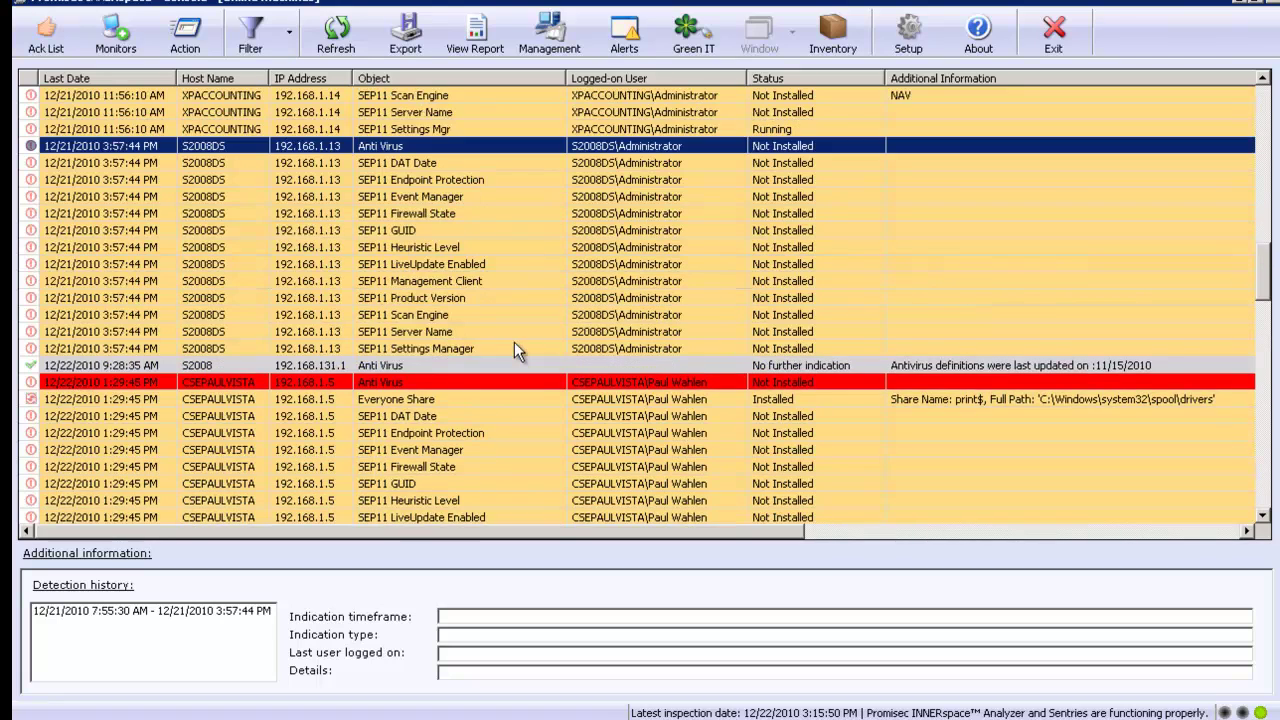
pyautogui.scroll(4, 514, 343)
pyautogui.scroll(11, 514, 343)
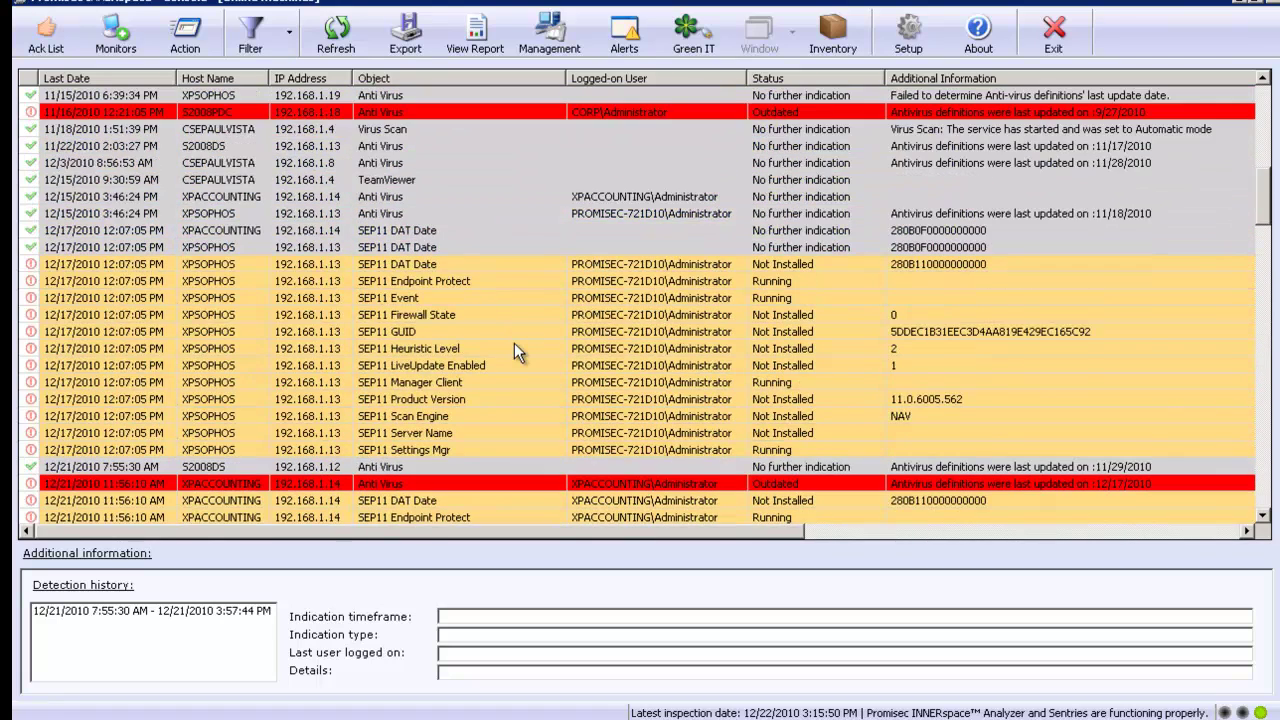
pyautogui.scroll(4, 514, 343)
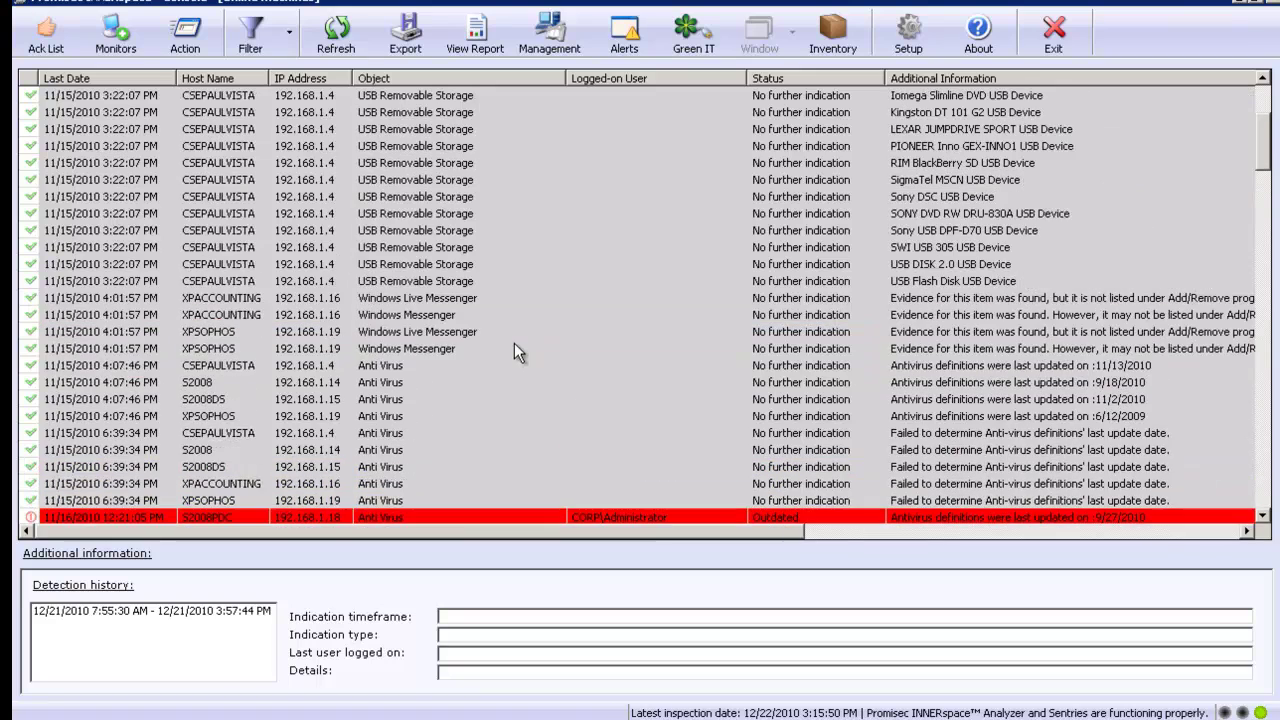
pyautogui.scroll(-10, 514, 343)
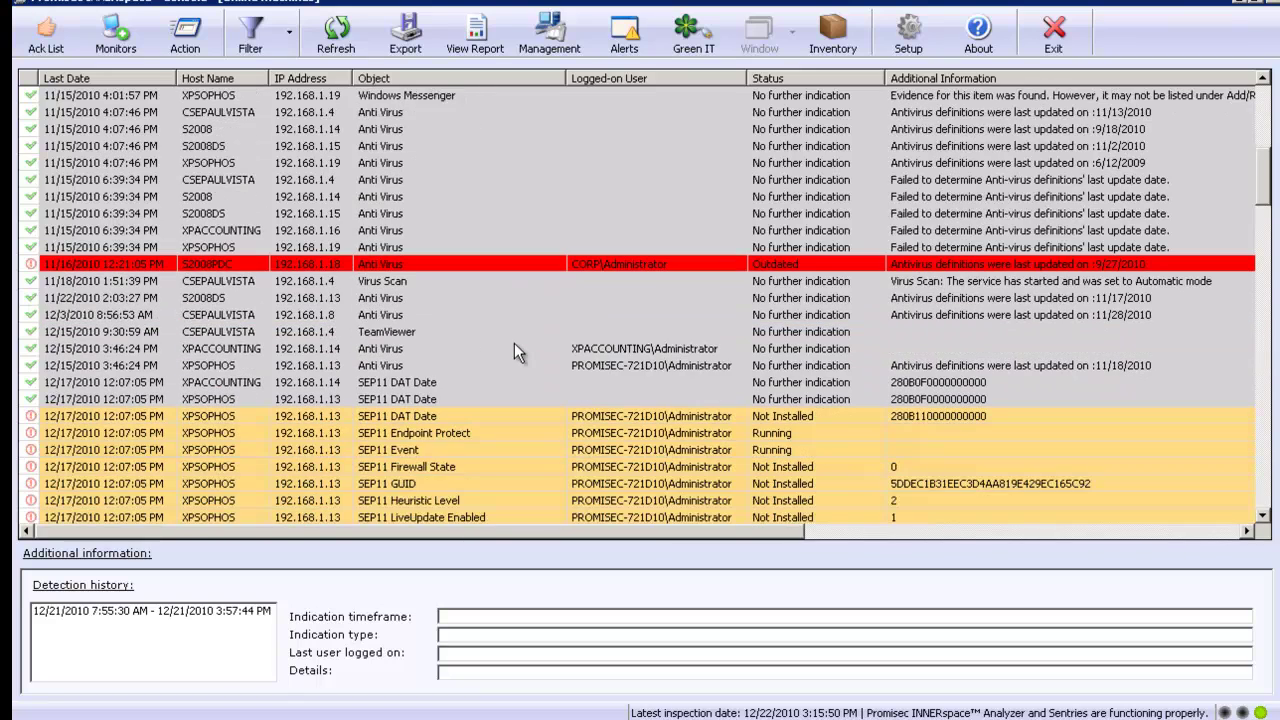
pyautogui.scroll(-2, 514, 343)
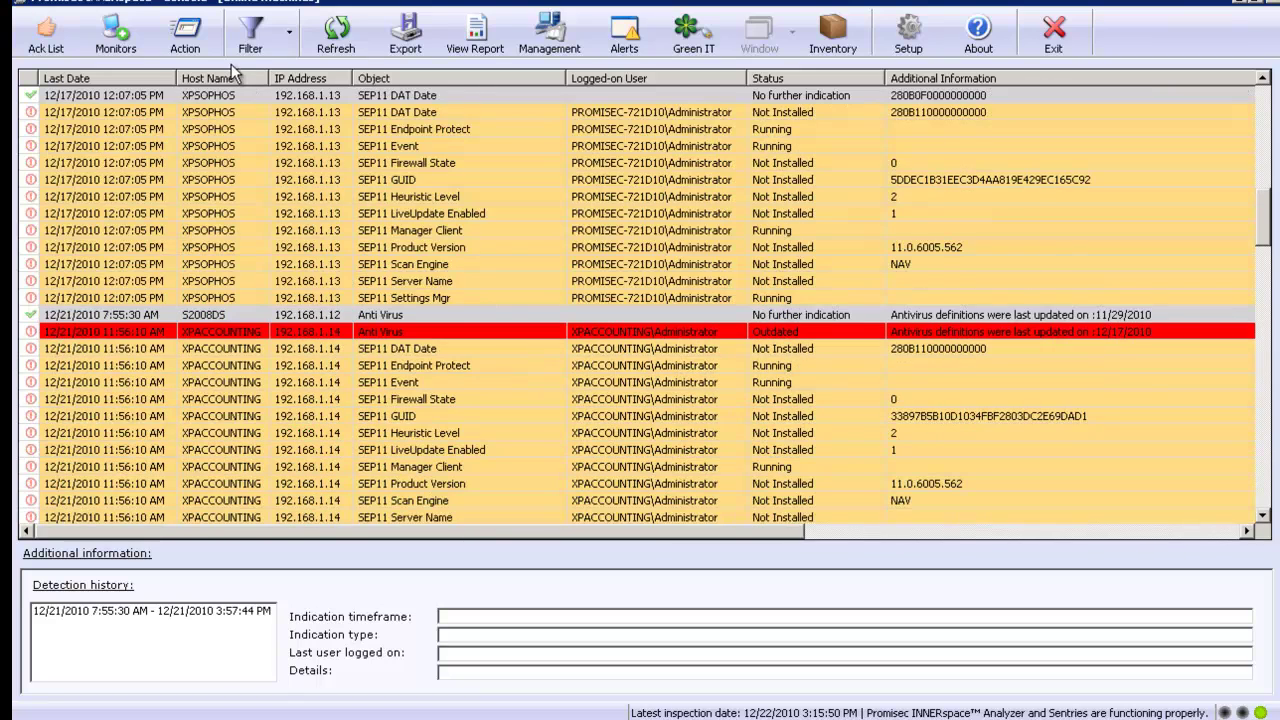
# Step: Examine host XPACCOUNTING's SEP11 entries for DAT Date, Firewall State, Heuristic Level, LiveUpdate Enabled and Product Version, including their additional information
pyautogui.click(443, 352)
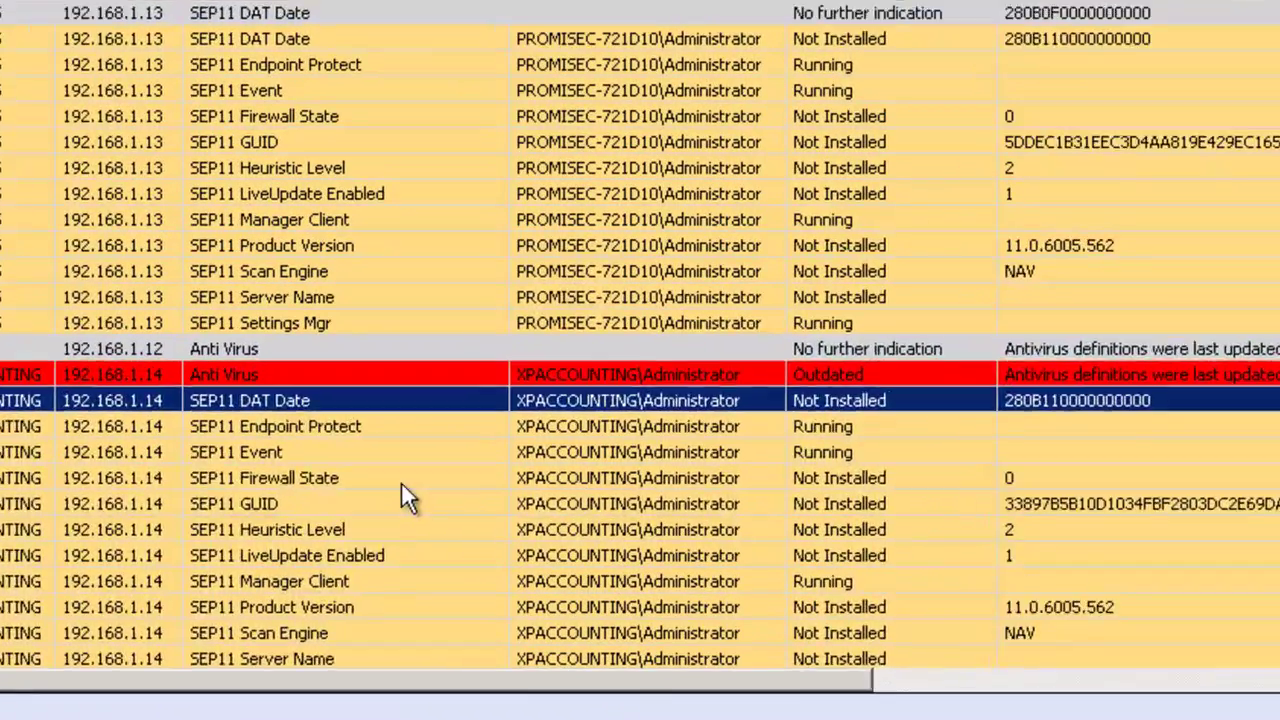
pyautogui.click(668, 400)
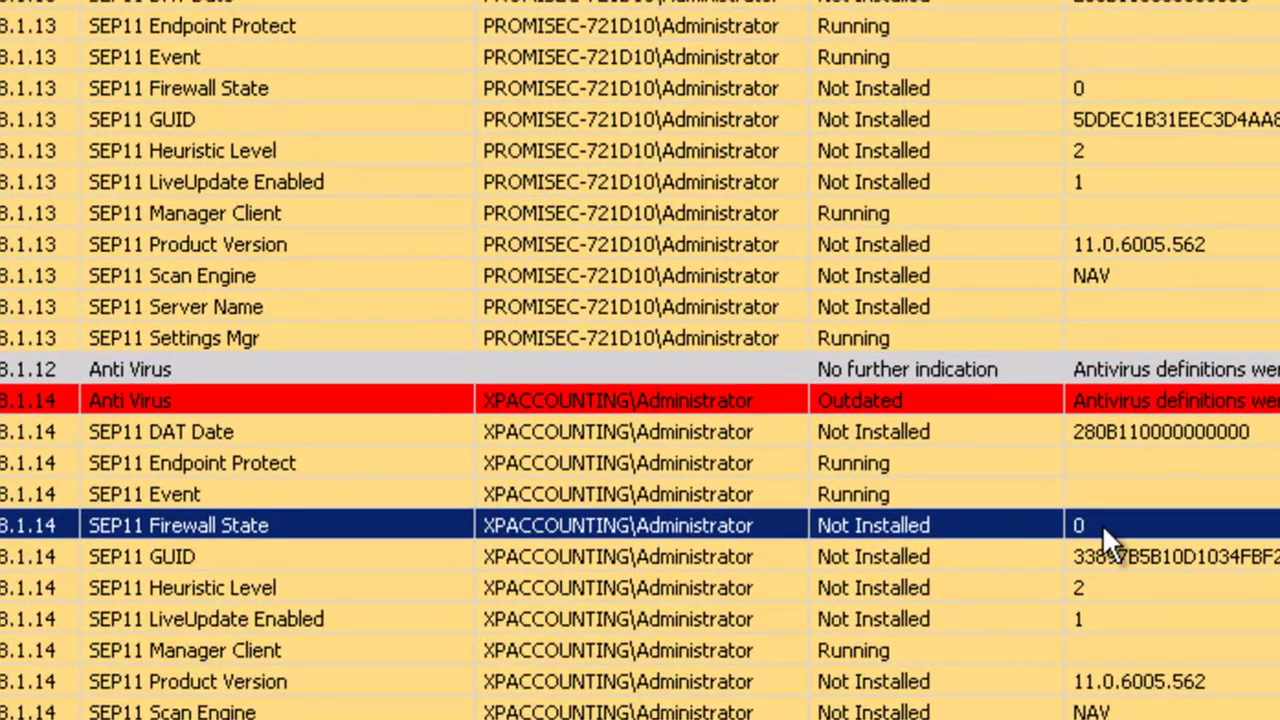
pyautogui.click(514, 592)
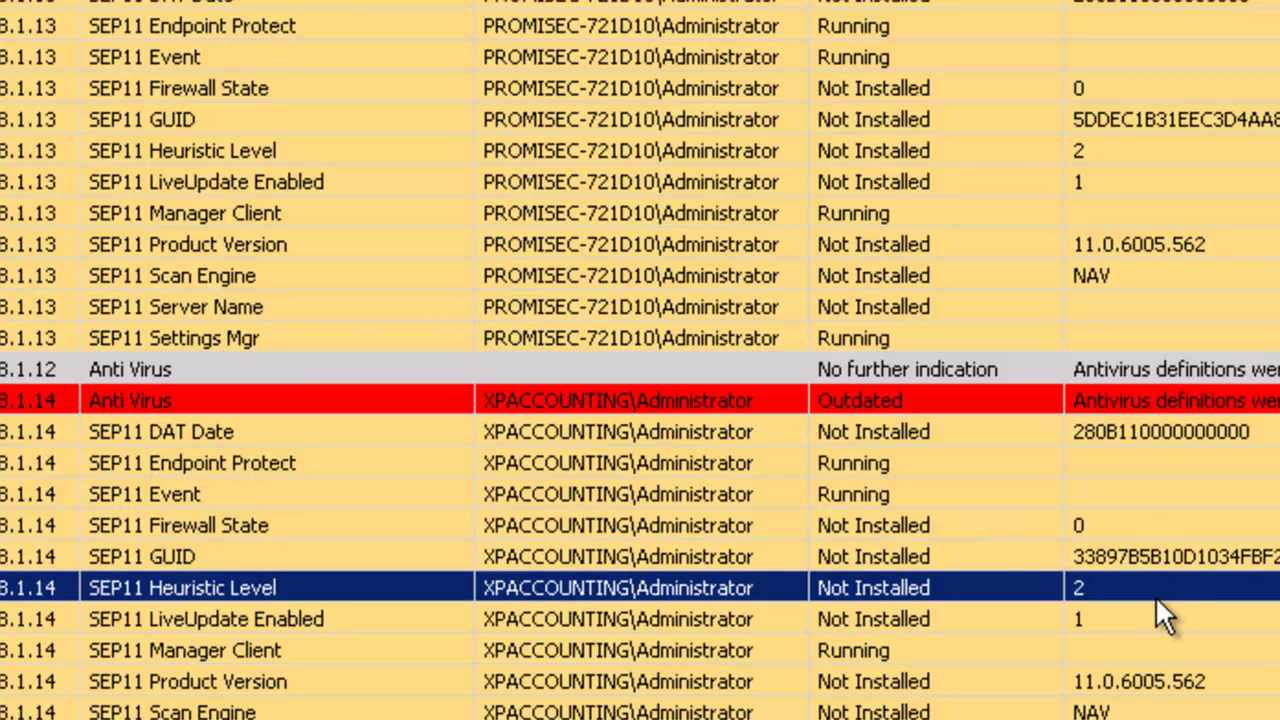
pyautogui.click(1107, 620)
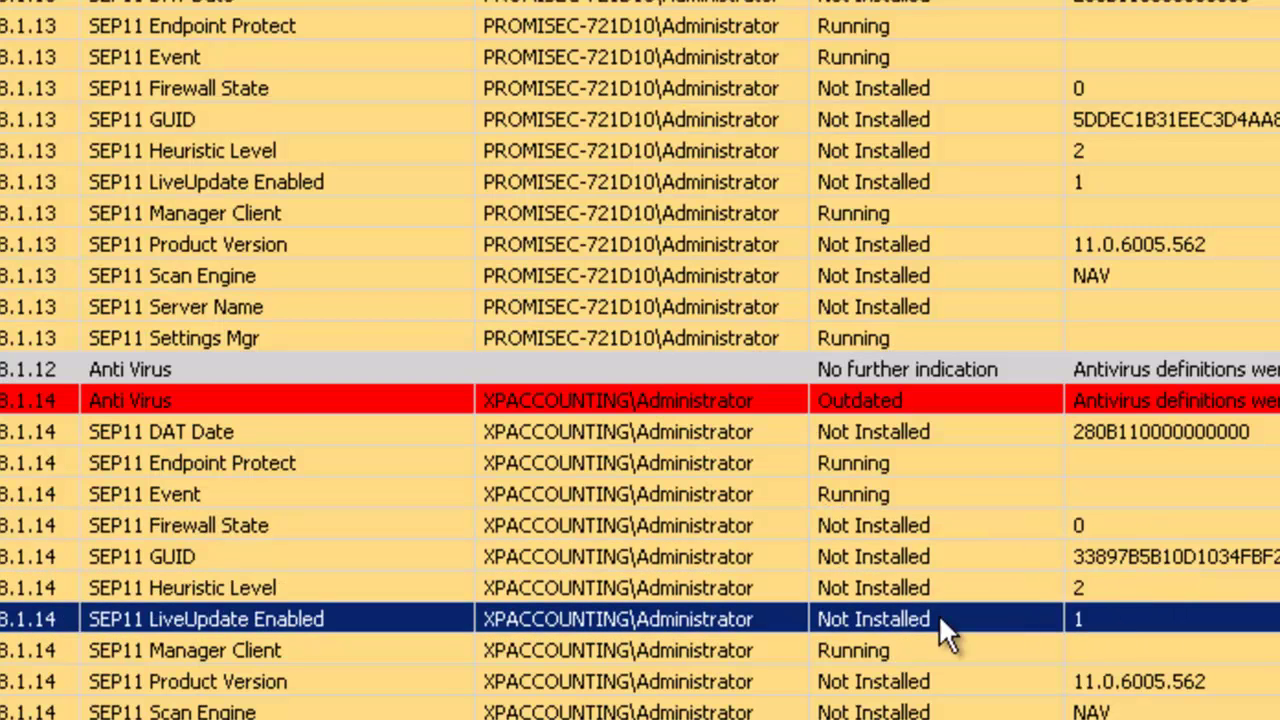
pyautogui.scroll(-1, 1207, 621)
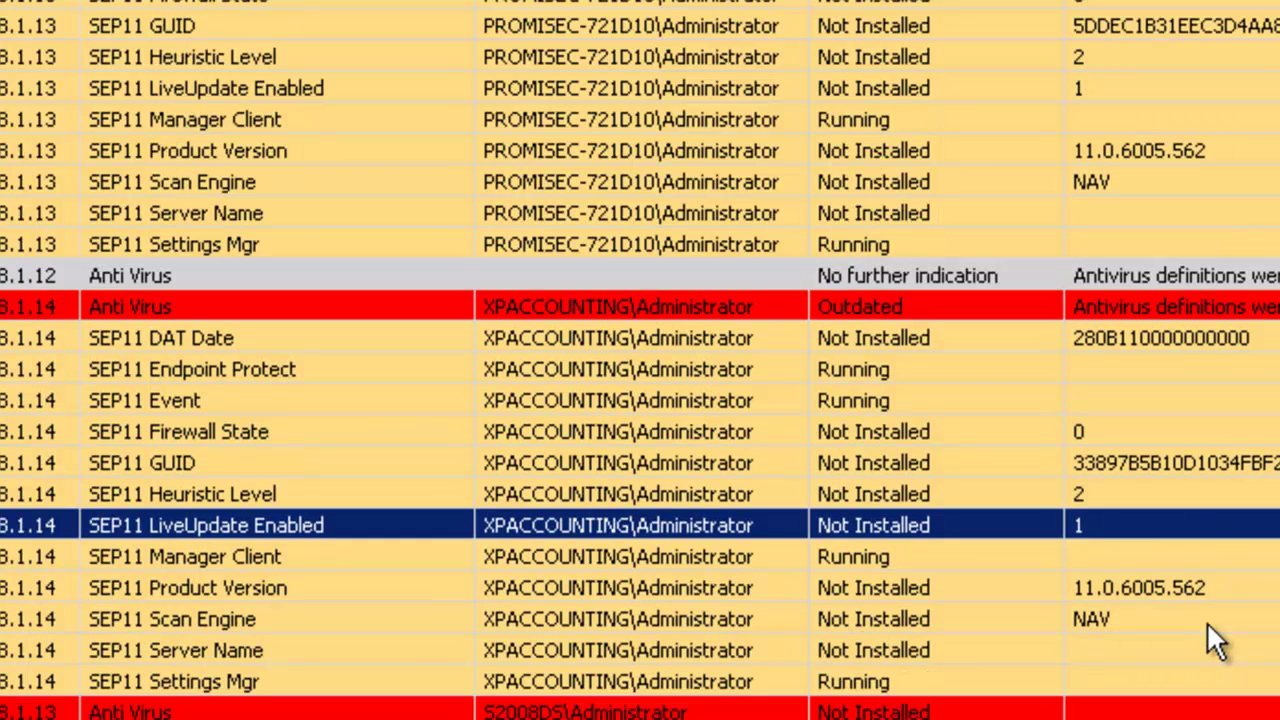
pyautogui.click(973, 588)
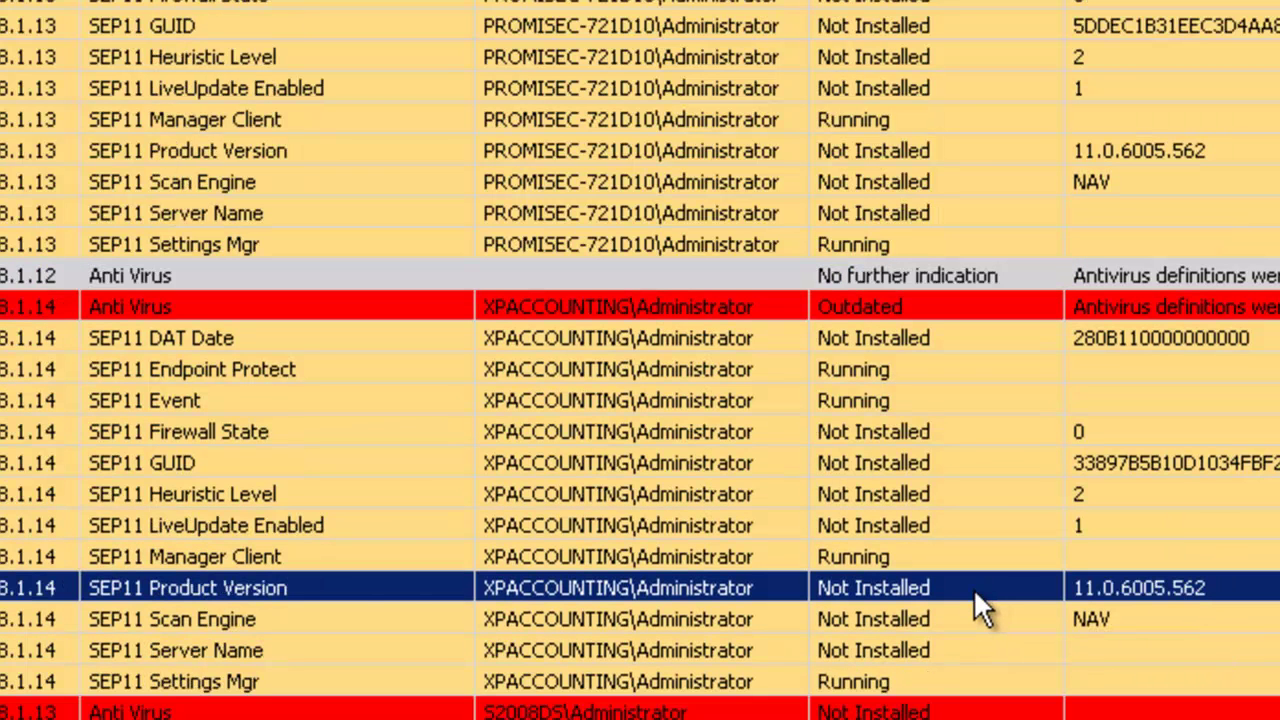